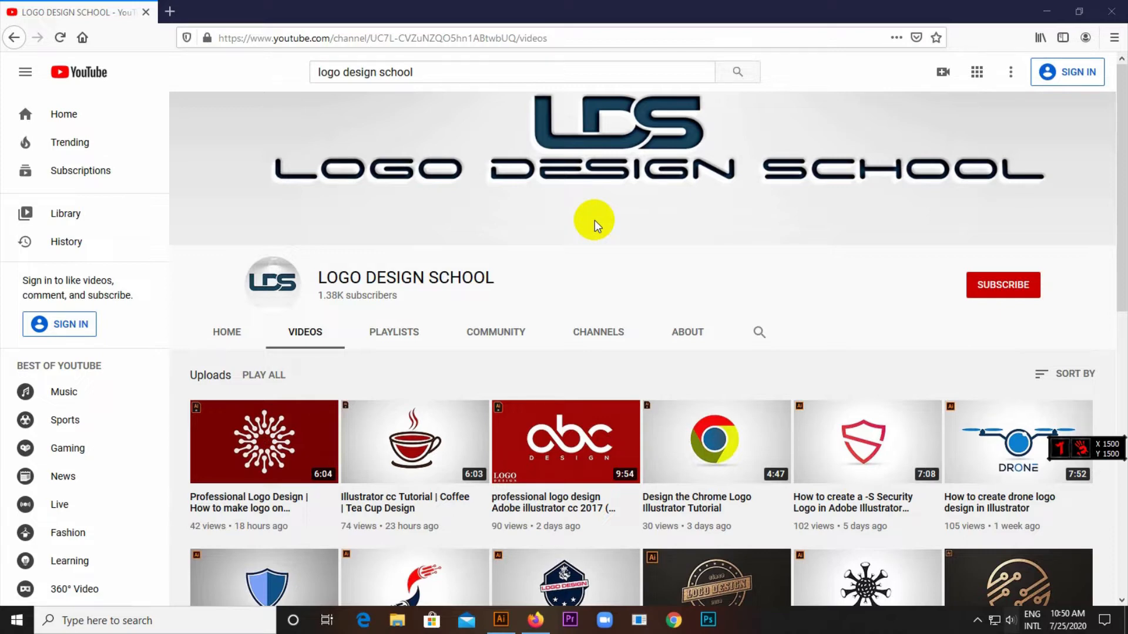
Step: Switch to Illustrator and place the text "G" near the middle of the canvas
{"action": "left_click", "coordinate": [501, 619]}
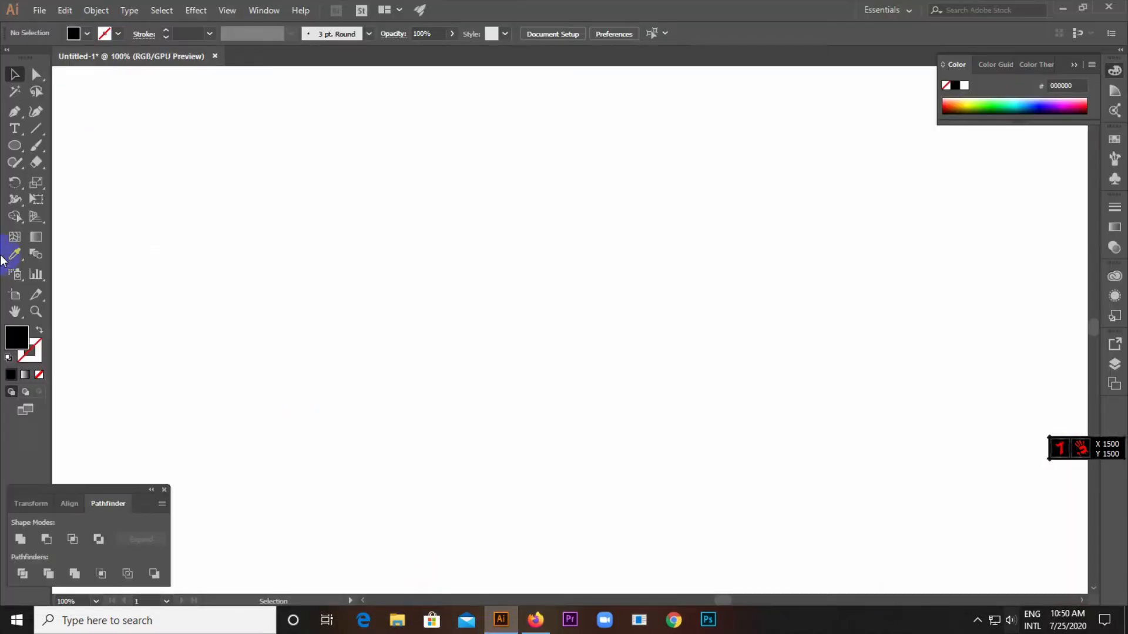
{"action": "left_click", "coordinate": [16, 129]}
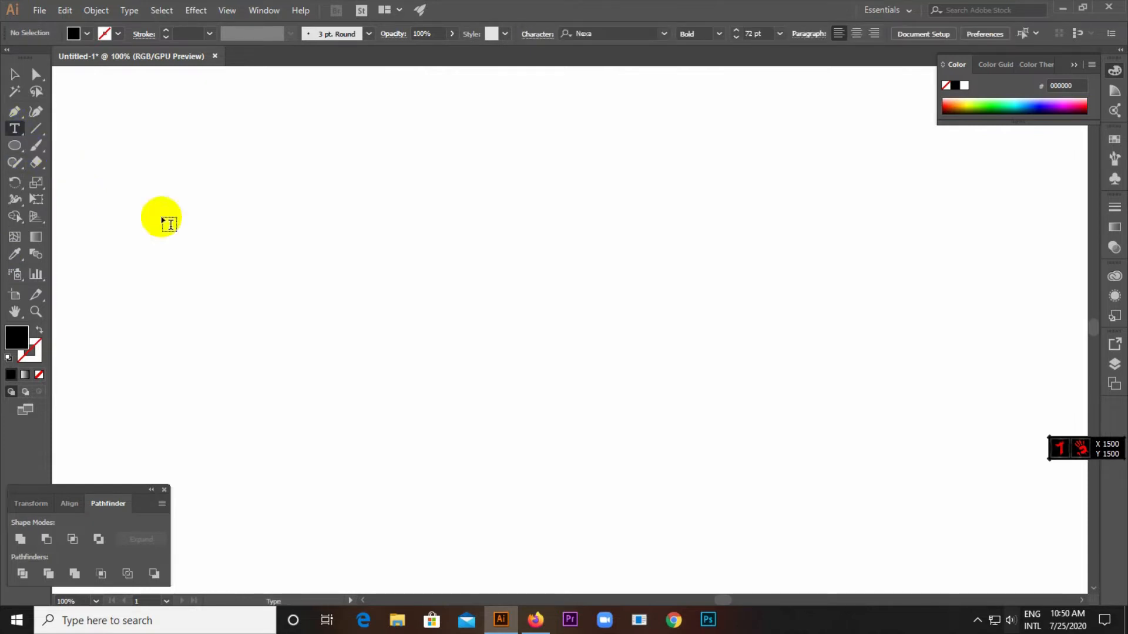
{"action": "left_click", "coordinate": [493, 284]}
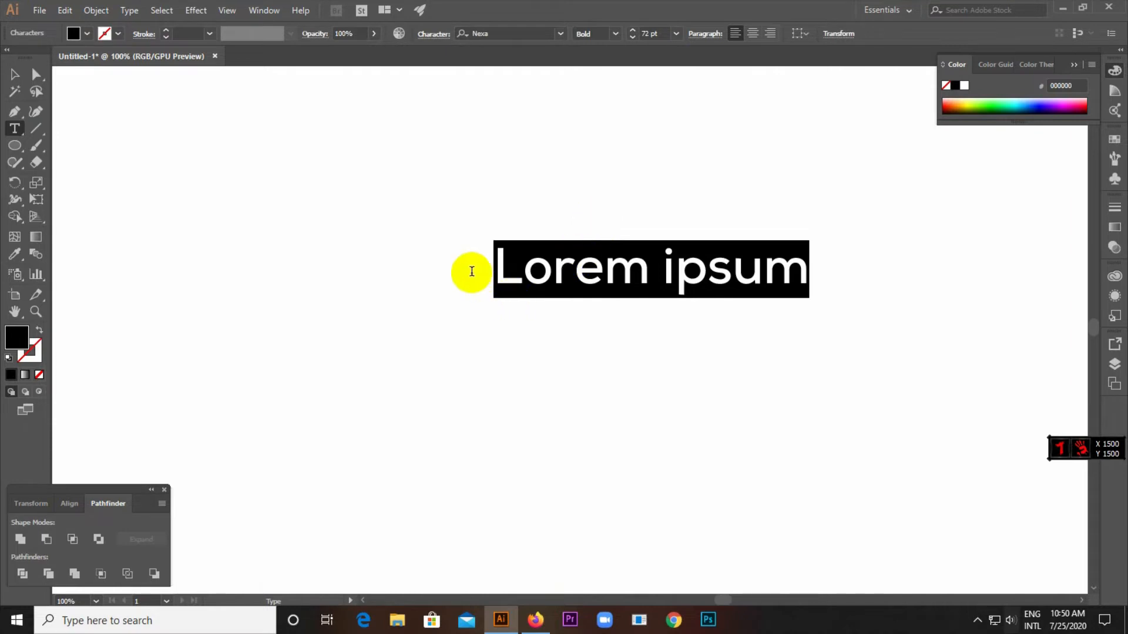
{"action": "type", "text": "G"}
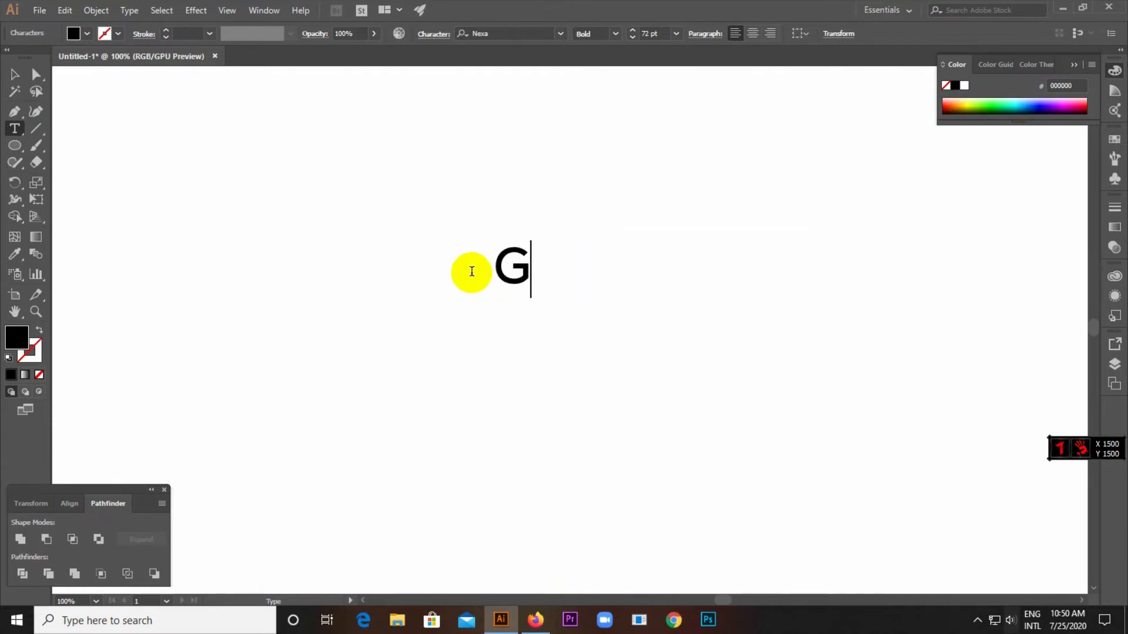
{"action": "left_click", "coordinate": [24, 73]}
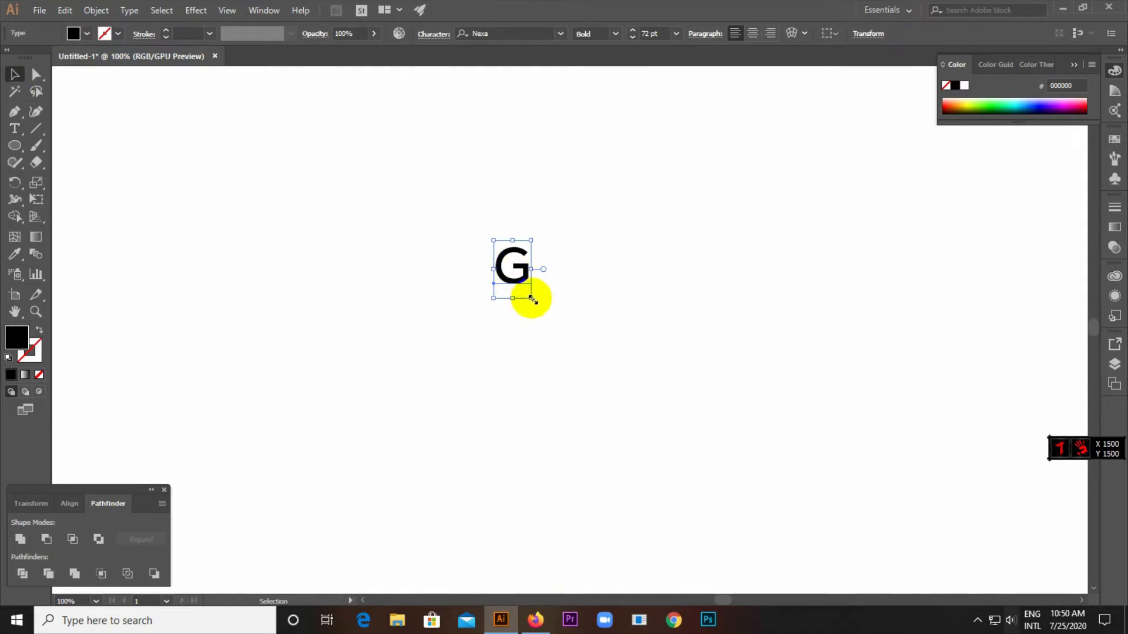
Step: Scale the letter G up to about 253.5 pt and move it slightly down and left on the canvas
{"action": "left_click_drag", "start_coordinate": [533, 299], "coordinate": [594, 370]}
{"action": "left_click", "coordinate": [650, 224]}
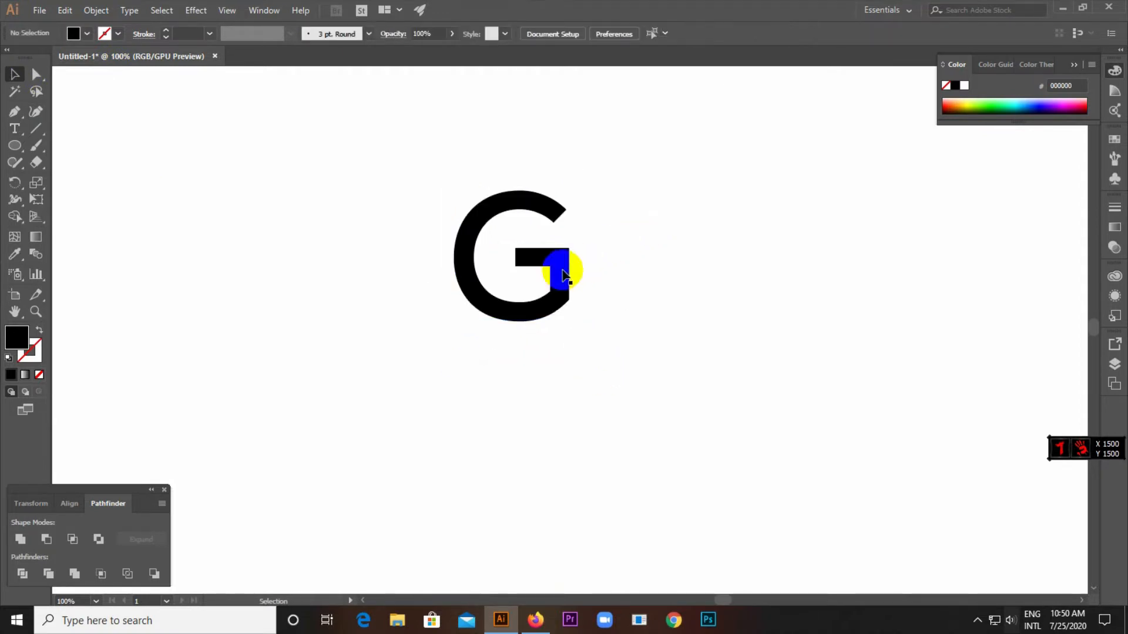
{"action": "left_click_drag", "start_coordinate": [562, 276], "coordinate": [522, 315]}
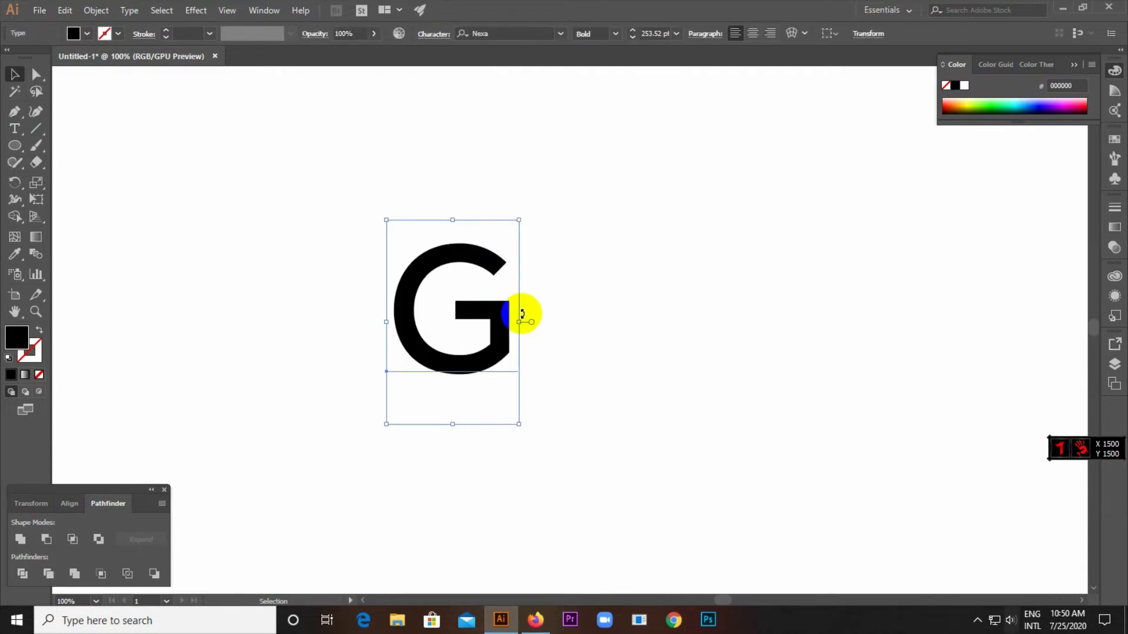
Step: Convert the letter G to outlines
{"action": "right_click", "coordinate": [493, 332]}
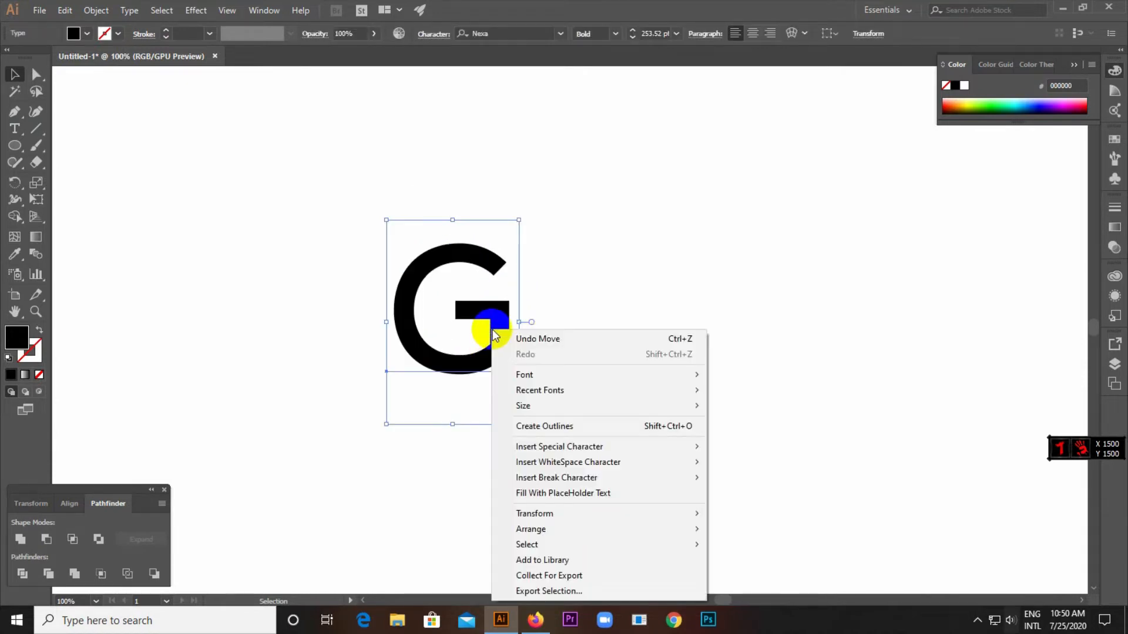
{"action": "left_click", "coordinate": [544, 433]}
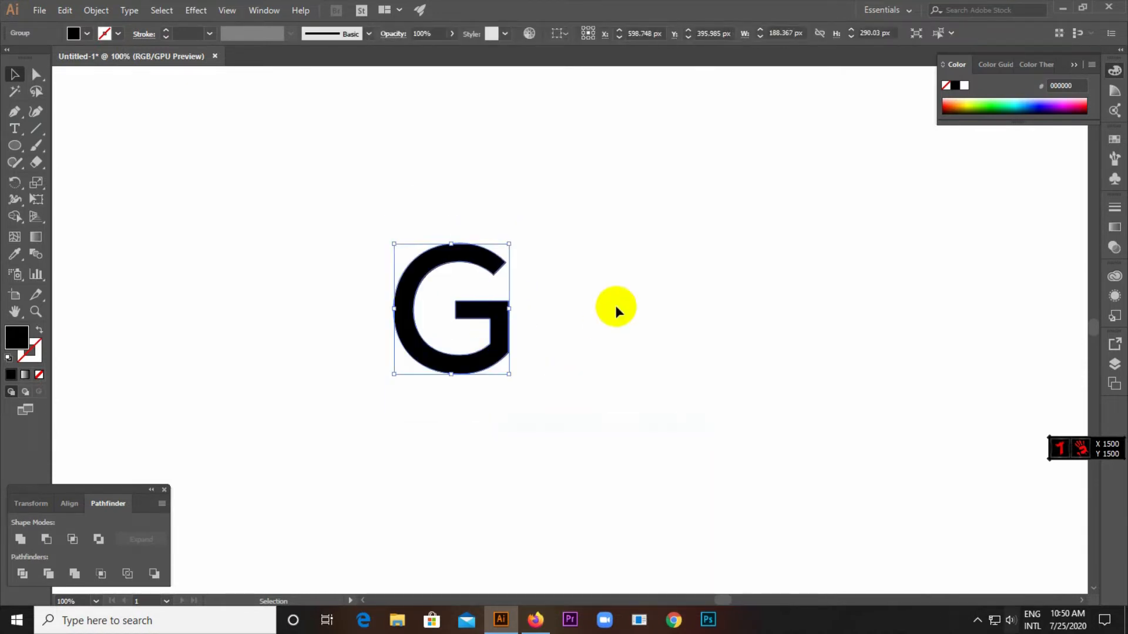
{"action": "left_click", "coordinate": [614, 306]}
Step: Draw a rectangle about 103 × 25 px over the G's crossbar, matching the crossbar's thickness
{"action": "scroll", "coordinate": [415, 321], "scroll_direction": "up", "scroll_amount": 1}
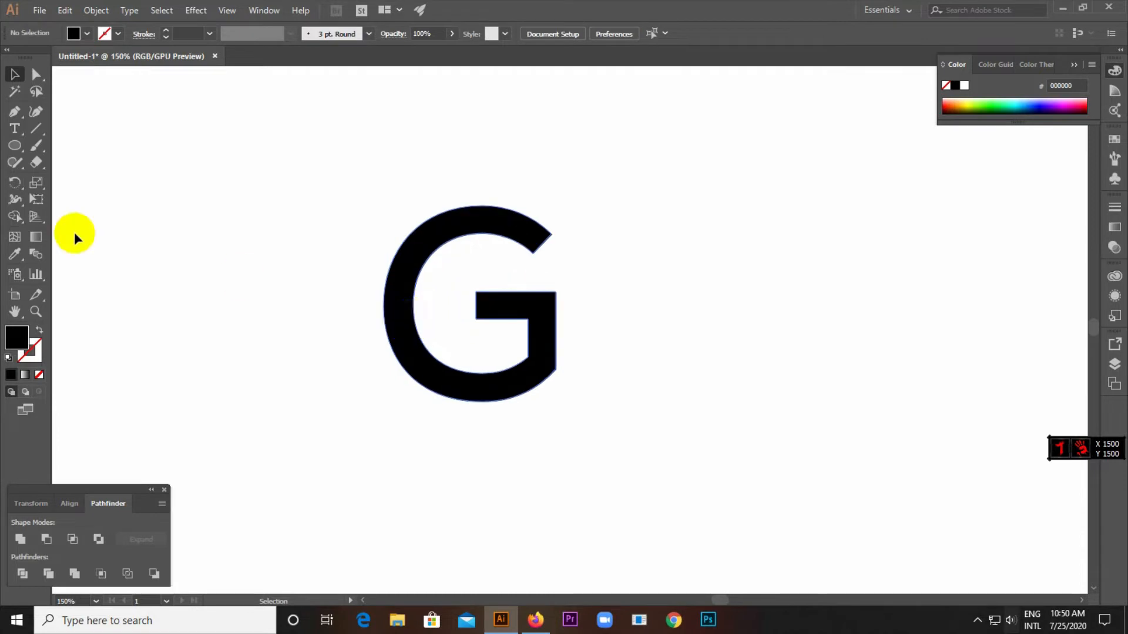
{"action": "left_click", "coordinate": [16, 146]}
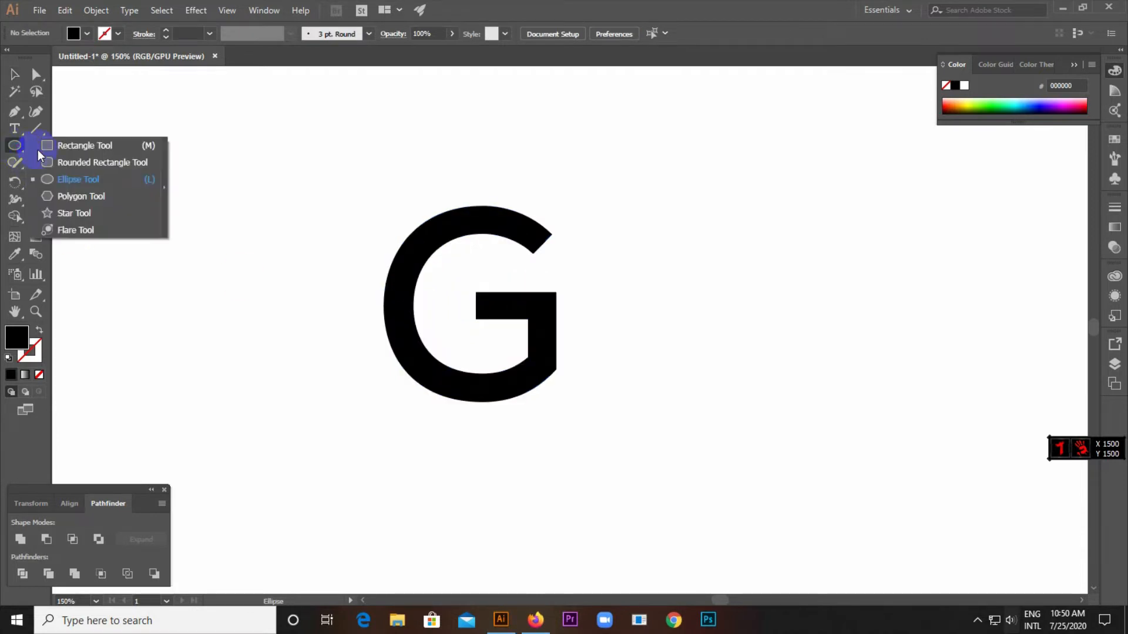
{"action": "left_click", "coordinate": [85, 145]}
{"action": "scroll", "coordinate": [572, 353], "scroll_direction": "up", "scroll_amount": 5}
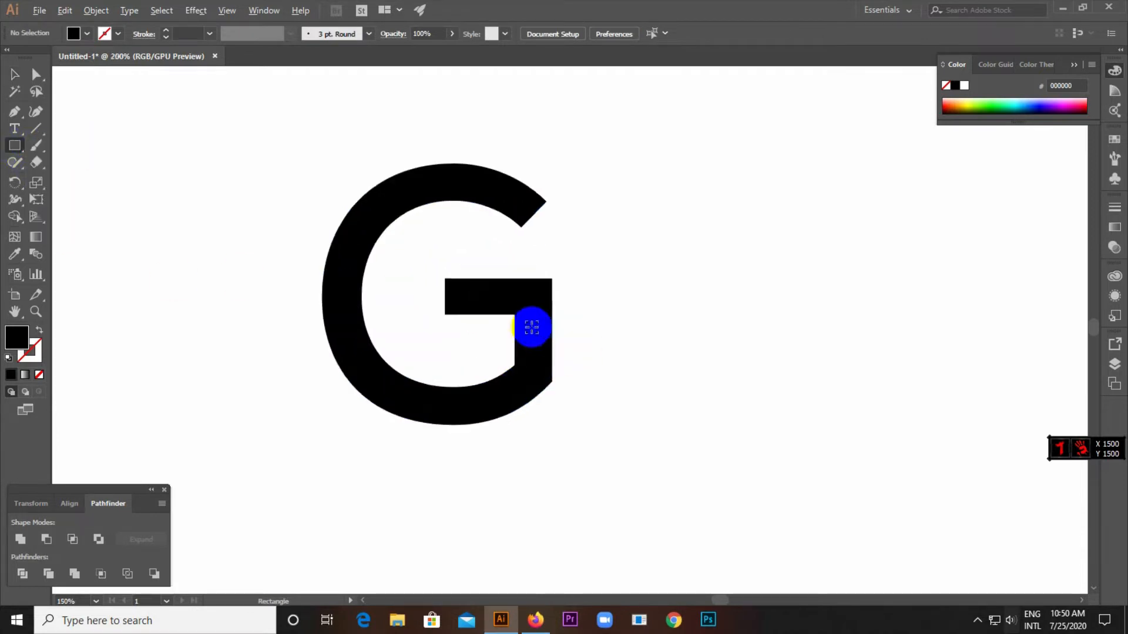
{"action": "mouse_move", "coordinate": [427, 241]}
{"action": "left_mouse_down"}
{"action": "mouse_move", "coordinate": [417, 244]}
{"action": "mouse_move", "coordinate": [416, 365]}
{"action": "mouse_move", "coordinate": [863, 397]}
{"action": "mouse_move", "coordinate": [1002, 388]}
{"action": "left_mouse_up"}
{"action": "left_click", "coordinate": [15, 76]}
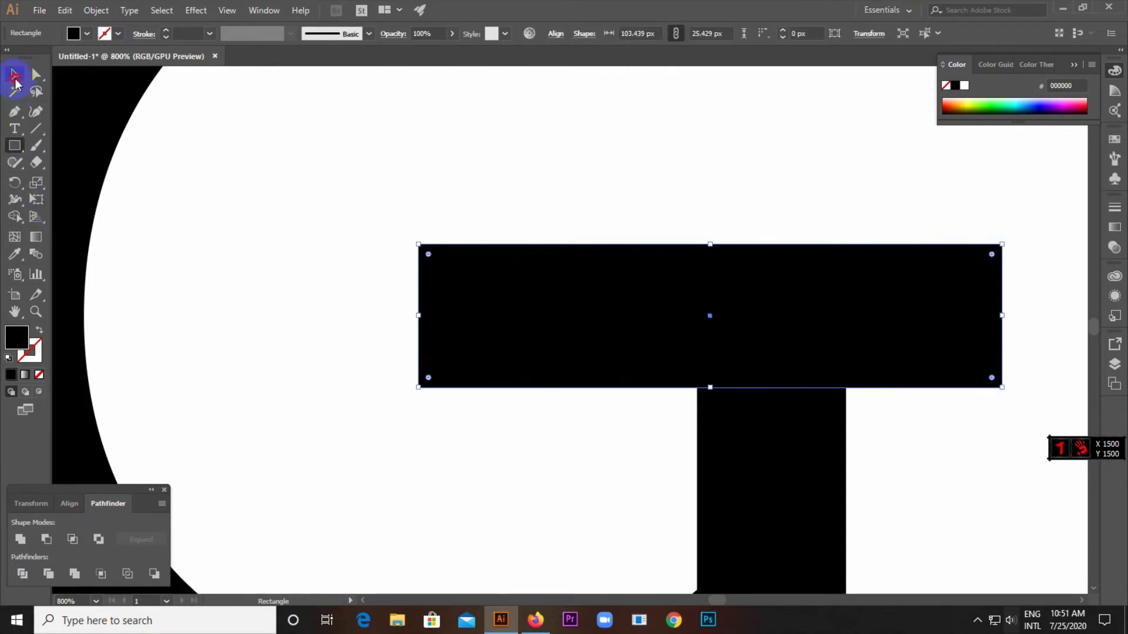
Step: Move the rectangle off the crossbar into the empty area left of the G
{"action": "scroll", "coordinate": [725, 214], "scroll_direction": "down", "scroll_amount": 4}
{"action": "left_click_drag", "start_coordinate": [699, 232], "coordinate": [374, 233]}
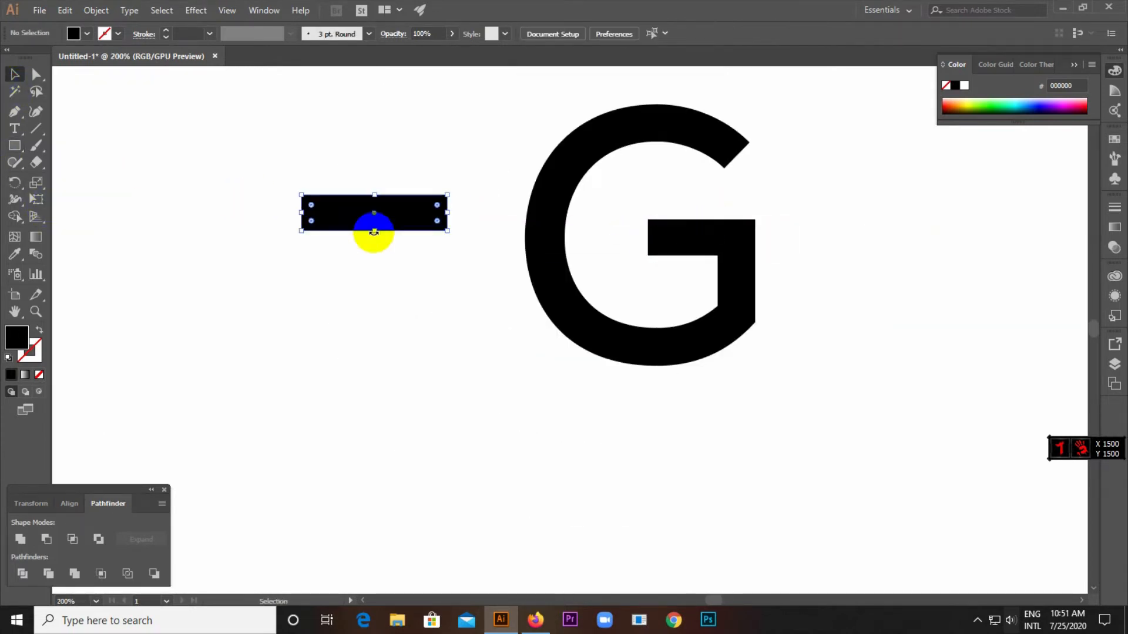
{"action": "left_click", "coordinate": [365, 212]}
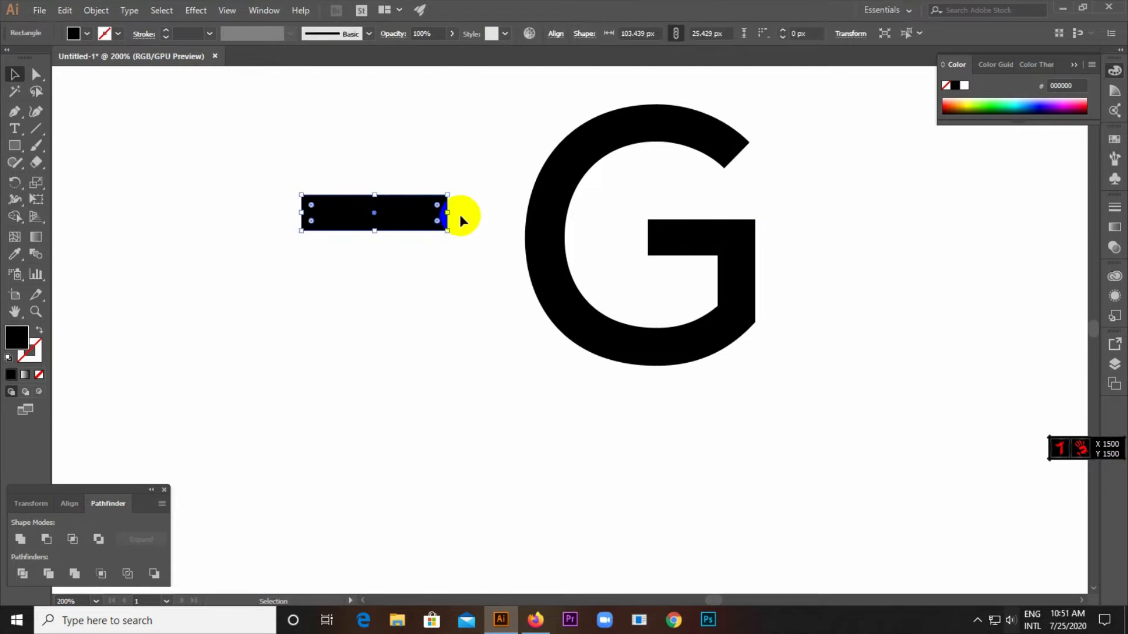
Step: Lengthen the rectangle to 172 px and lay it across the G's left stroke, its lower edge level with the crossbar's top
{"action": "left_click_drag", "start_coordinate": [449, 213], "coordinate": [636, 211]}
{"action": "left_click", "coordinate": [441, 300]}
{"action": "left_click_drag", "start_coordinate": [494, 201], "coordinate": [443, 200]}
{"action": "left_click", "coordinate": [478, 267]}
{"action": "left_click", "coordinate": [476, 211]}
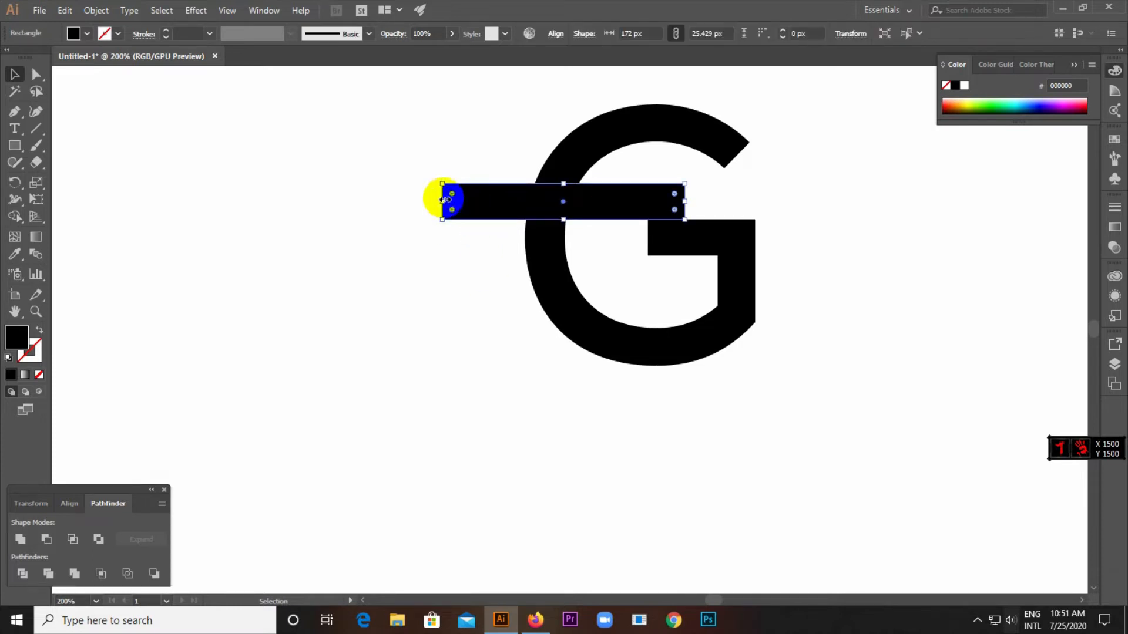
{"action": "left_click", "coordinate": [477, 235]}
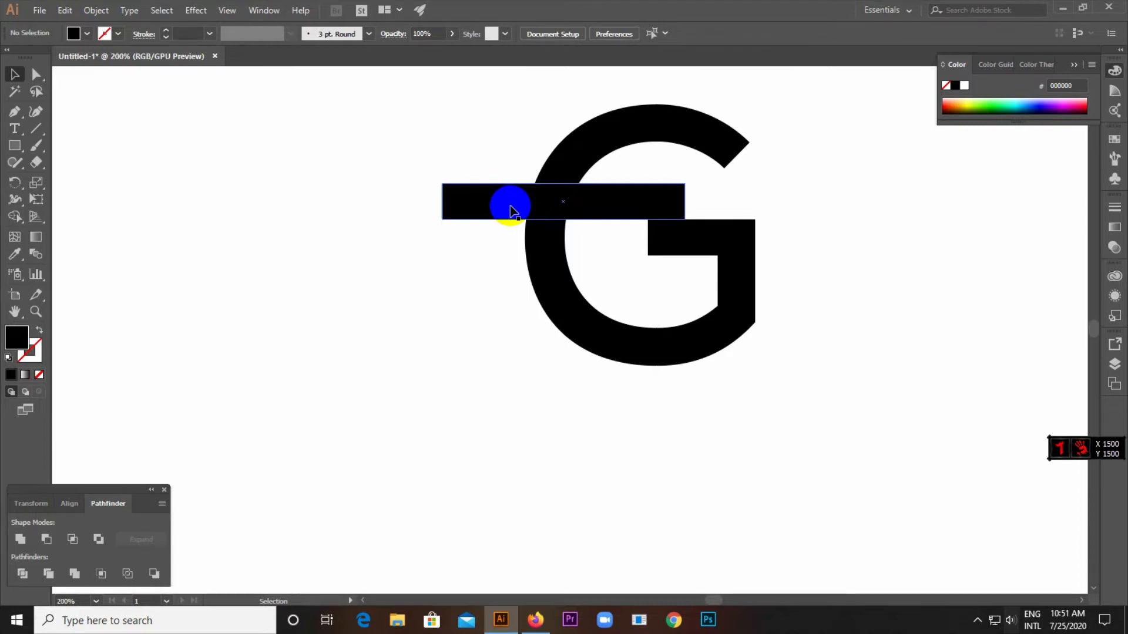
Step: Add a 231 px wide copy of the bar level with the crossbar's underside, and shorten the upper bar to 163 px
{"action": "left_click_drag", "start_coordinate": [509, 210], "coordinate": [362, 273]}
{"action": "left_click", "coordinate": [491, 201]}
{"action": "left_click_drag", "start_coordinate": [443, 201], "coordinate": [454, 202]}
{"action": "left_click", "coordinate": [646, 227]}
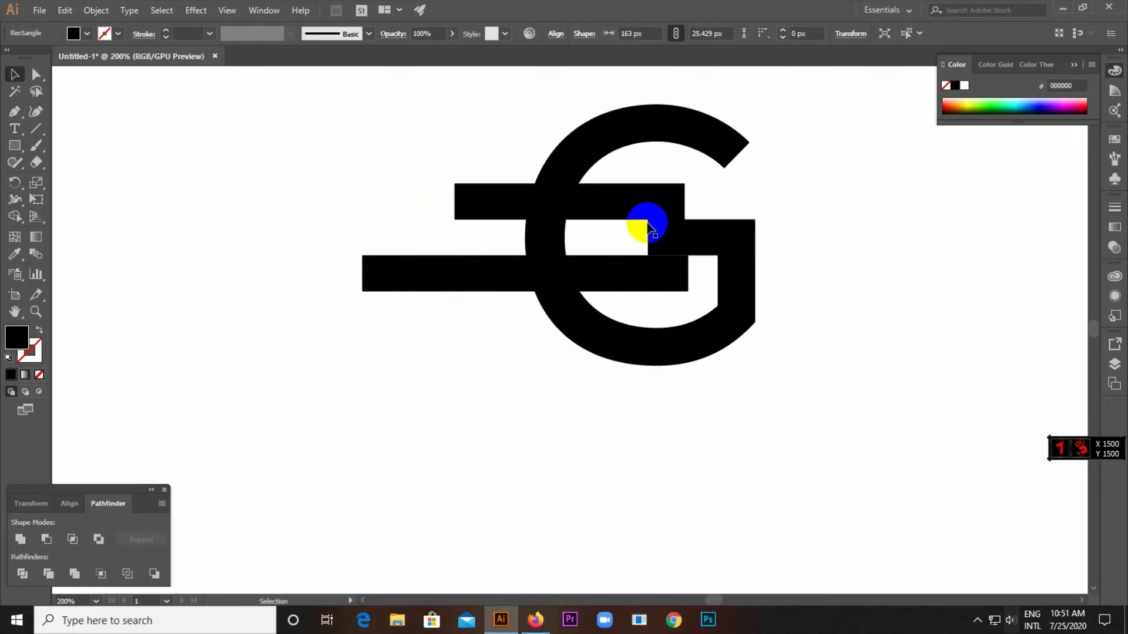
Step: Pull the right ends of the upper and lower bars back to the inner edge of the G's left stroke
{"action": "left_click", "coordinate": [658, 197]}
{"action": "scroll", "coordinate": [670, 196], "scroll_direction": "up", "scroll_amount": 2}
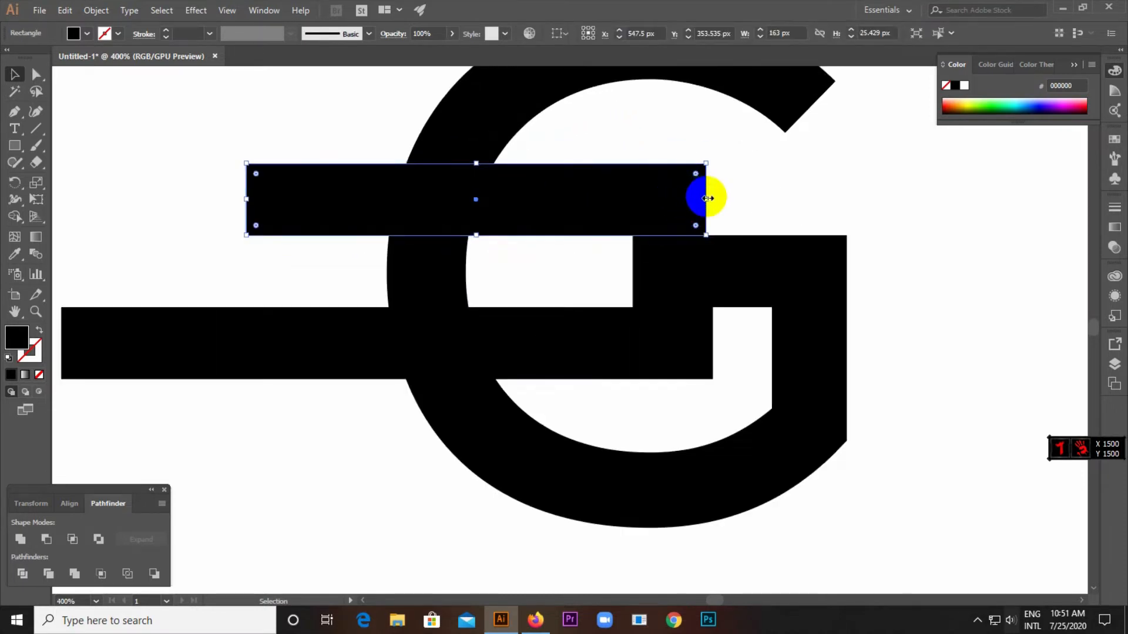
{"action": "left_click_drag", "start_coordinate": [706, 199], "coordinate": [468, 195]}
{"action": "left_click", "coordinate": [581, 192]}
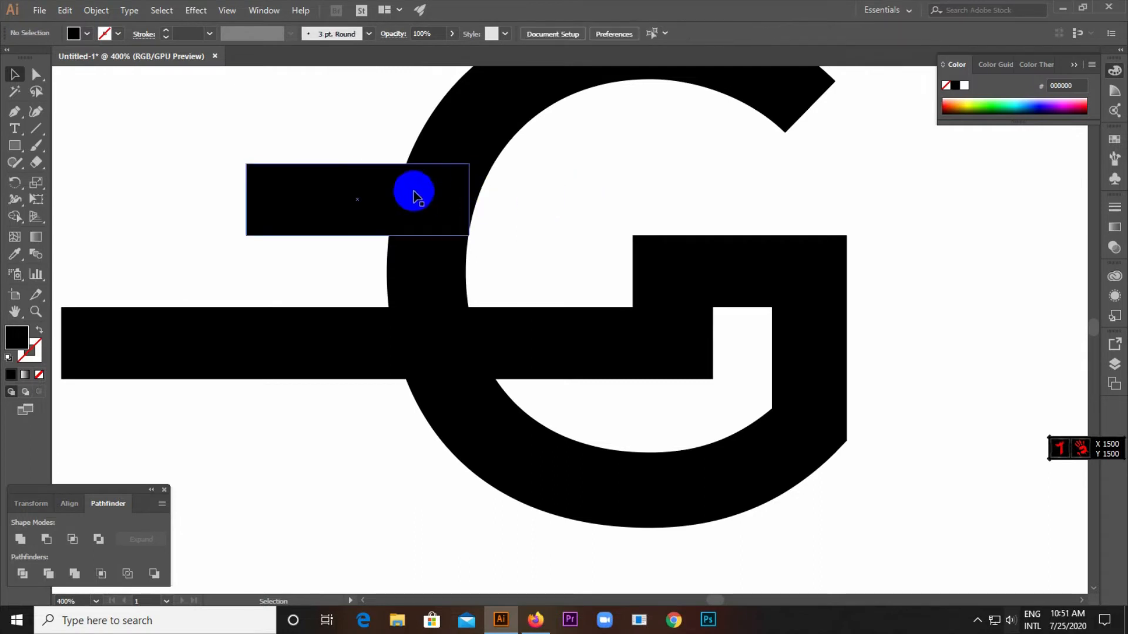
{"action": "left_click", "coordinate": [563, 323]}
{"action": "left_click_drag", "start_coordinate": [712, 343], "coordinate": [463, 343]}
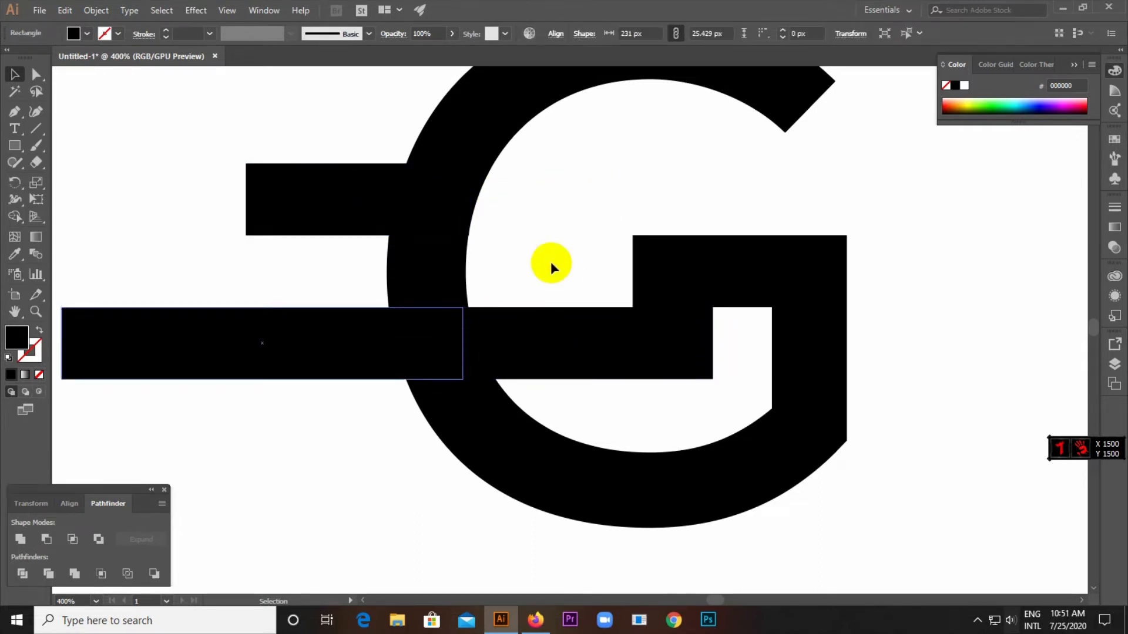
{"action": "left_click", "coordinate": [558, 255]}
{"action": "scroll", "coordinate": [558, 254], "scroll_direction": "down", "scroll_amount": 2}
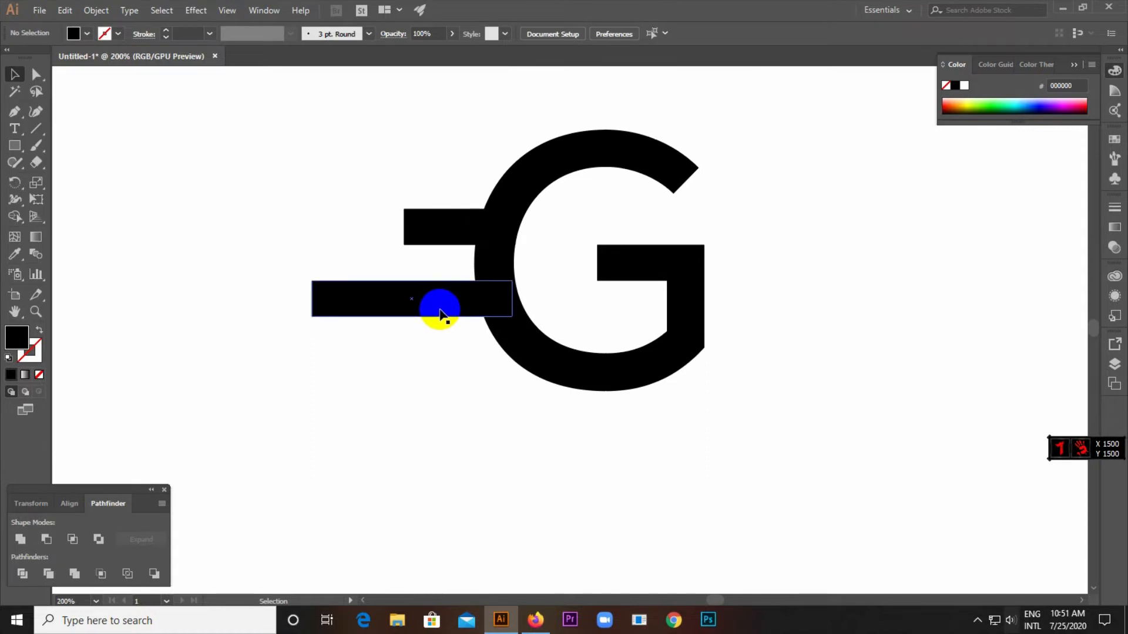
Step: Extend the right ends of both bars just past the G's inner curve, making the upper bar 92.5 px wide
{"action": "left_click", "coordinate": [502, 298]}
{"action": "scroll", "coordinate": [509, 300], "scroll_direction": "up", "scroll_amount": 2}
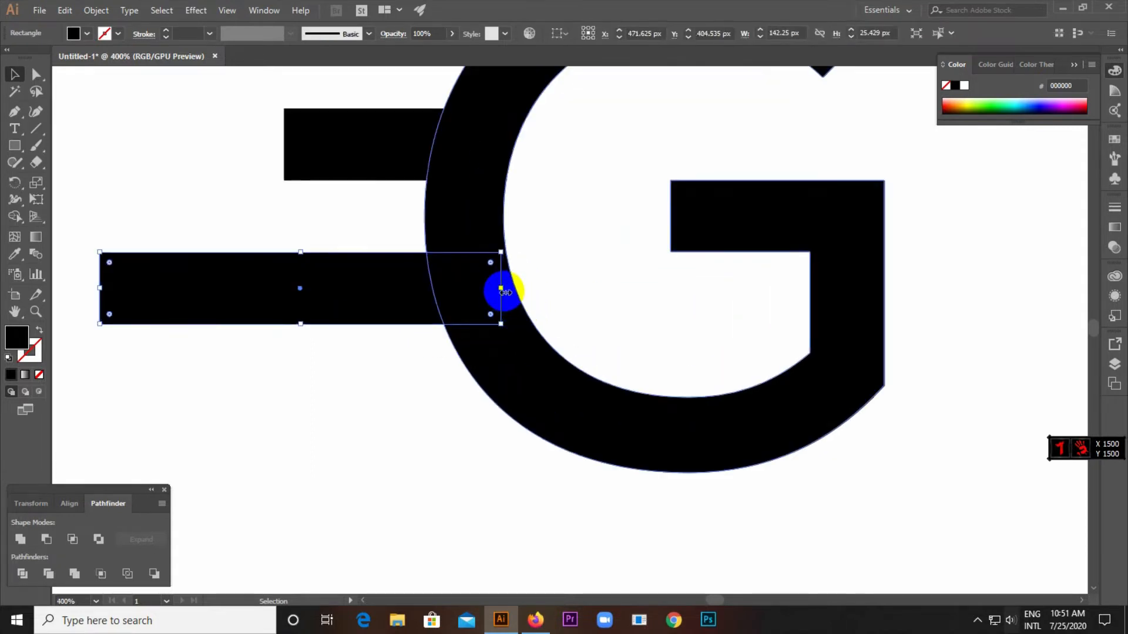
{"action": "left_click_drag", "start_coordinate": [502, 289], "coordinate": [553, 288]}
{"action": "left_click", "coordinate": [433, 151]}
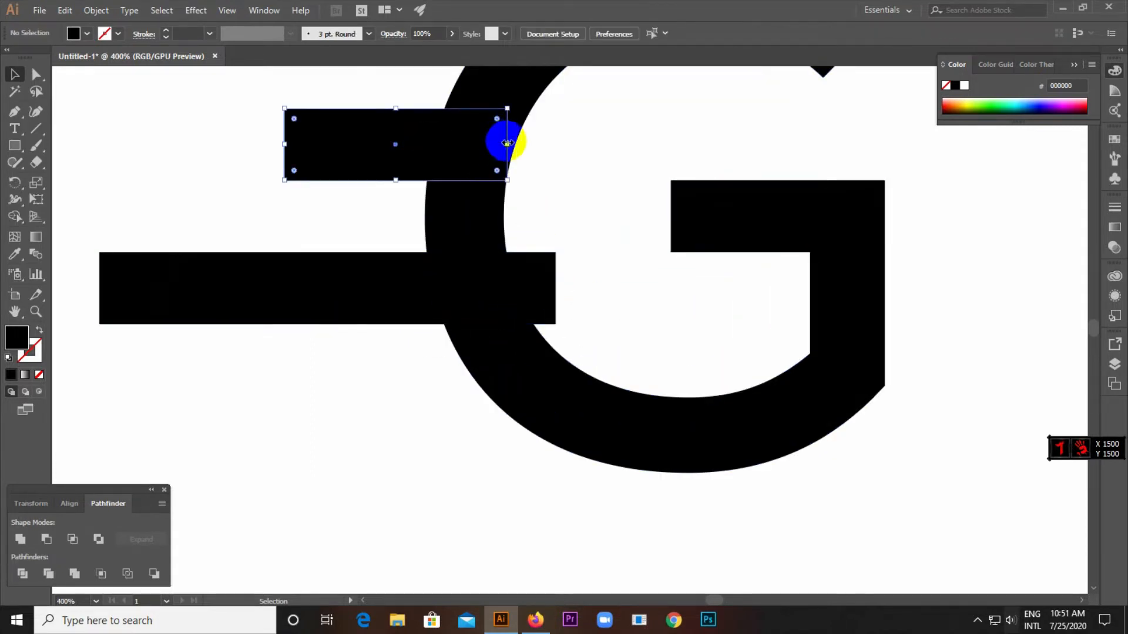
{"action": "left_click_drag", "start_coordinate": [507, 143], "coordinate": [545, 142]}
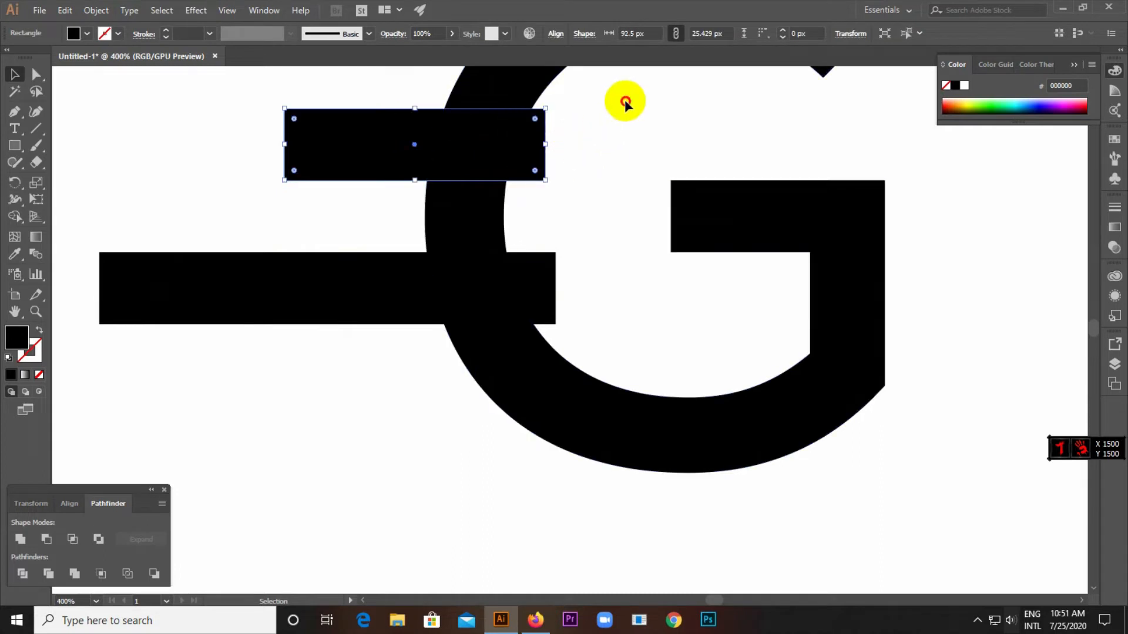
{"action": "left_click", "coordinate": [625, 104]}
{"action": "scroll", "coordinate": [509, 191], "scroll_direction": "down", "scroll_amount": 2}
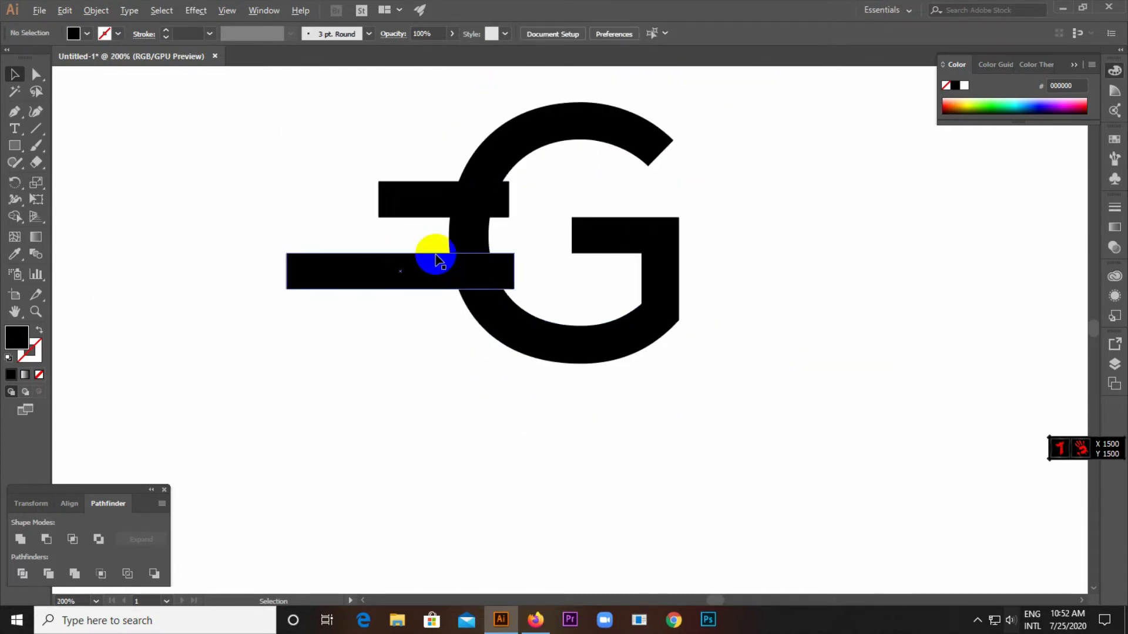
Step: Divide the G and both bars into separate pieces with the Pathfinder Divide operation
{"action": "left_click_drag", "start_coordinate": [237, 119], "coordinate": [793, 329]}
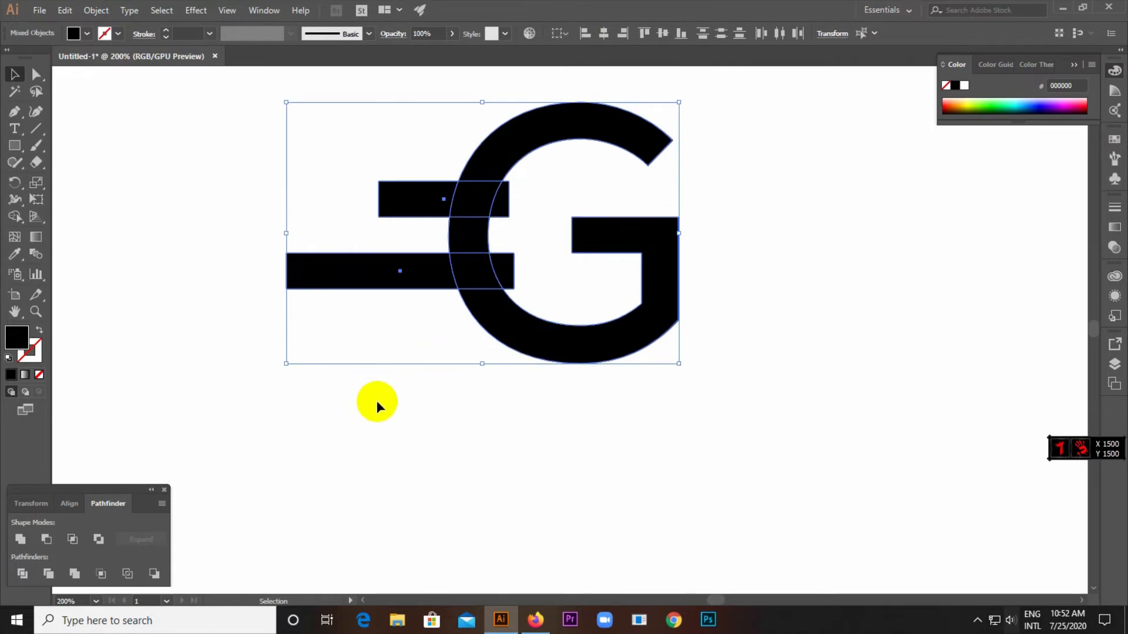
{"action": "left_click", "coordinate": [397, 418]}
{"action": "left_click_drag", "start_coordinate": [269, 106], "coordinate": [781, 410]}
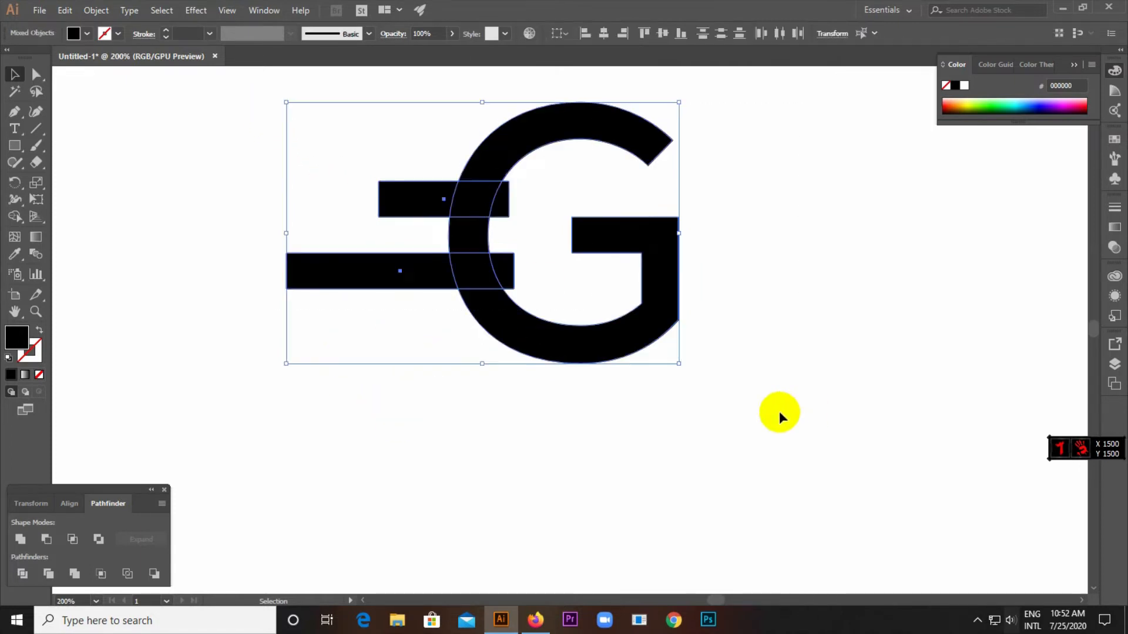
{"action": "left_click", "coordinate": [247, 140]}
{"action": "left_click_drag", "start_coordinate": [249, 111], "coordinate": [851, 400]}
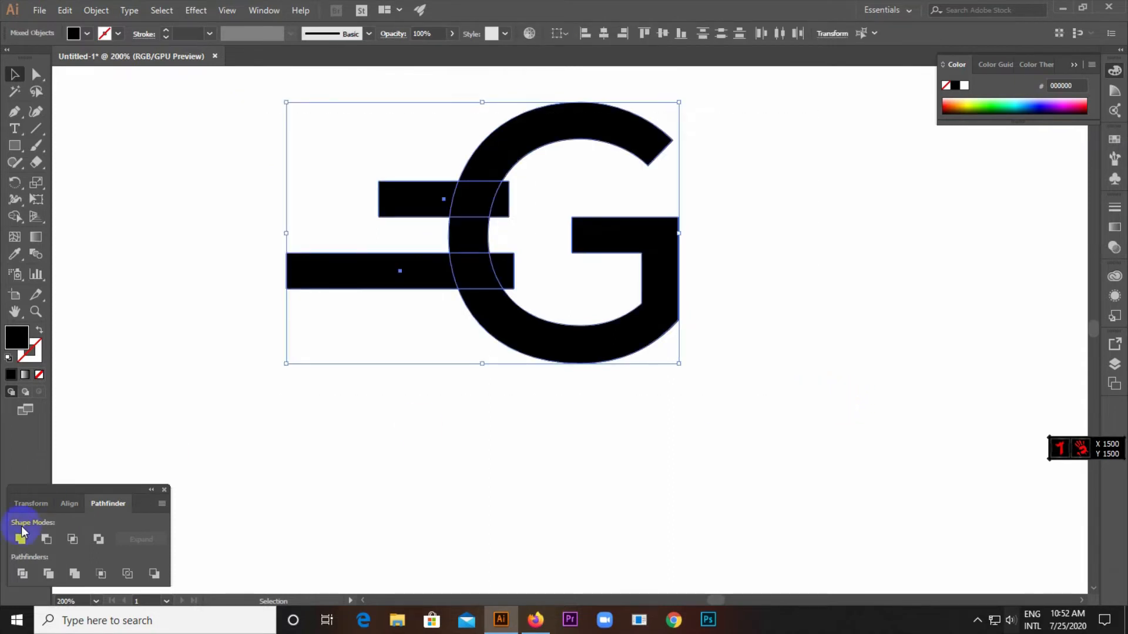
{"action": "left_click", "coordinate": [23, 573]}
Step: Ungroup the divided pieces and deselect them
{"action": "right_click", "coordinate": [514, 245]}
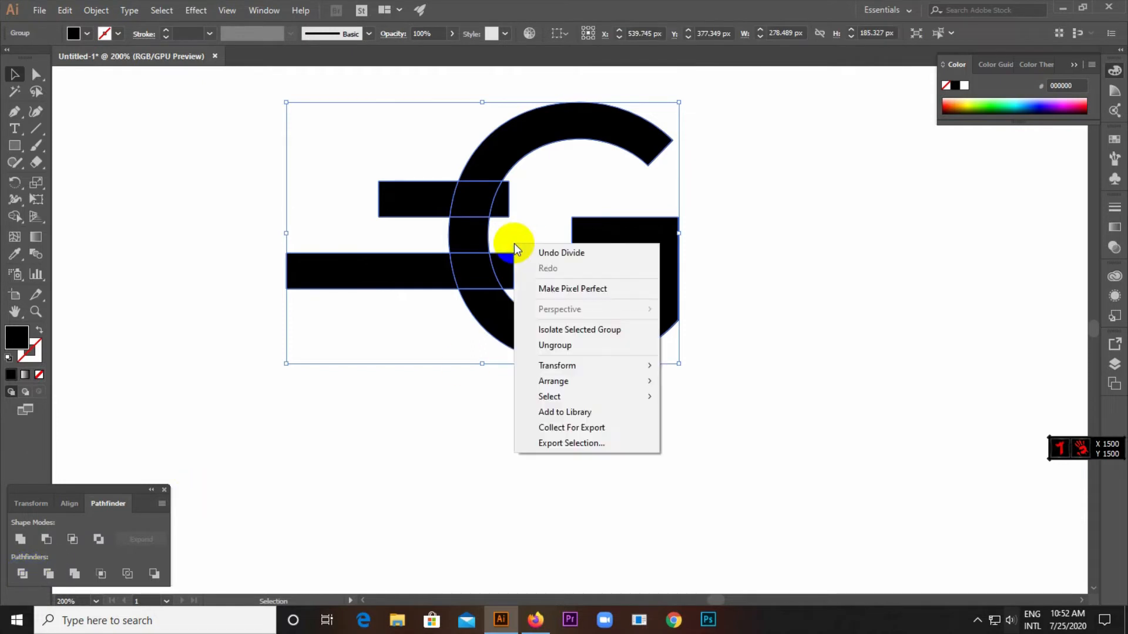
{"action": "left_click", "coordinate": [604, 342]}
{"action": "left_click", "coordinate": [463, 479]}
Step: Delete the two bar ends protruding inside the G and the piece of its left stroke between the bars
{"action": "left_click", "coordinate": [509, 264]}
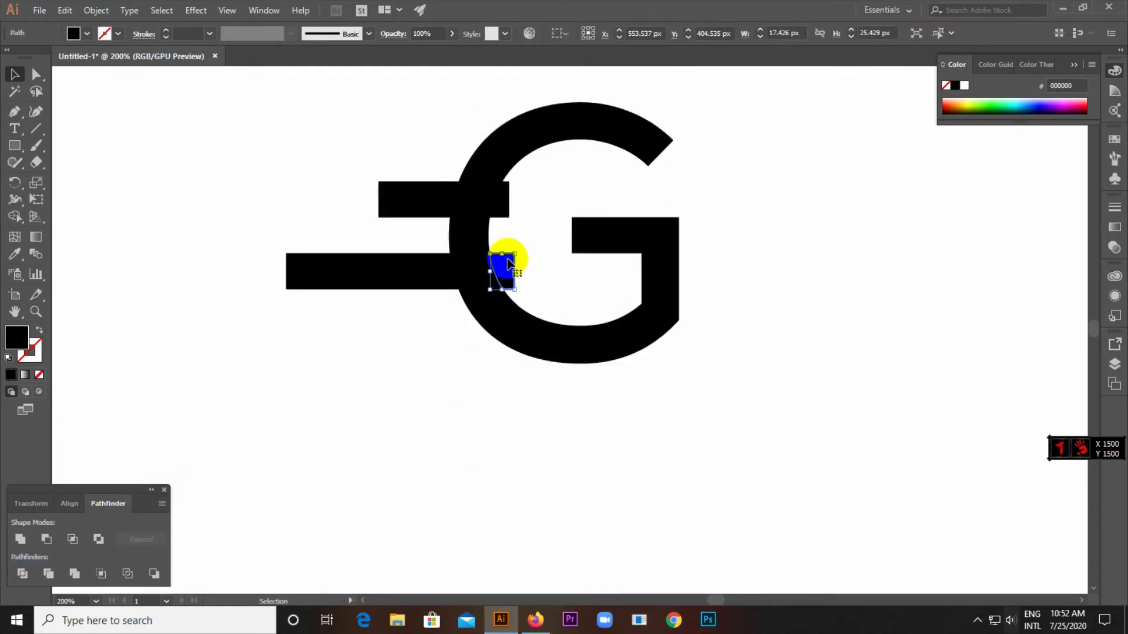
{"action": "key", "text": "Delete"}
{"action": "left_click", "coordinate": [506, 212]}
{"action": "key", "text": "Delete"}
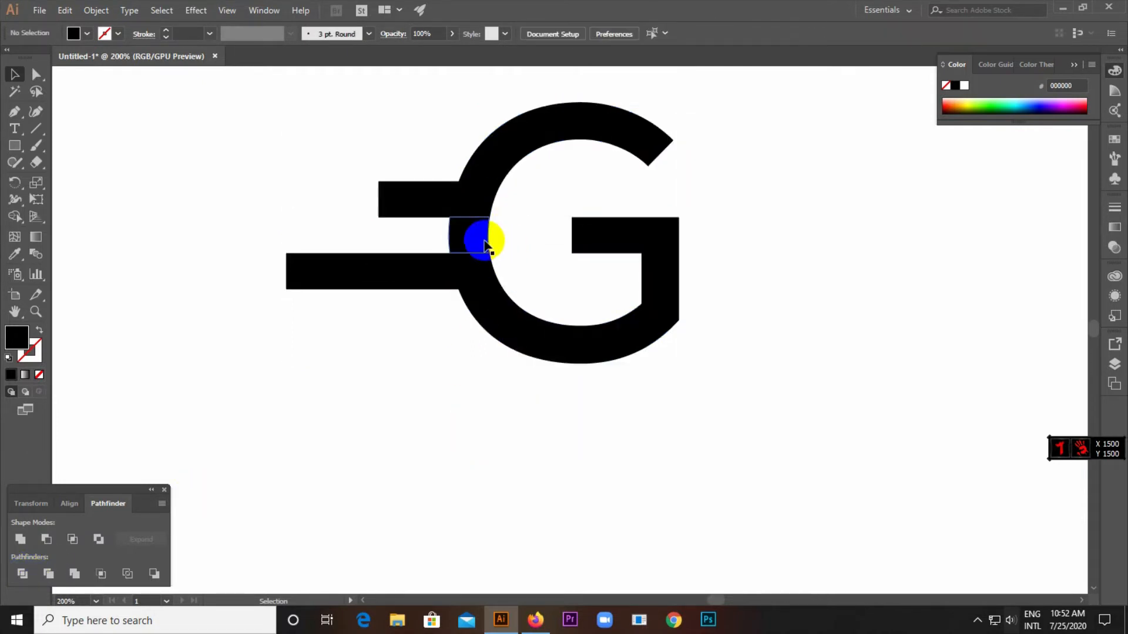
{"action": "left_click", "coordinate": [485, 245]}
{"action": "key", "text": "Delete"}
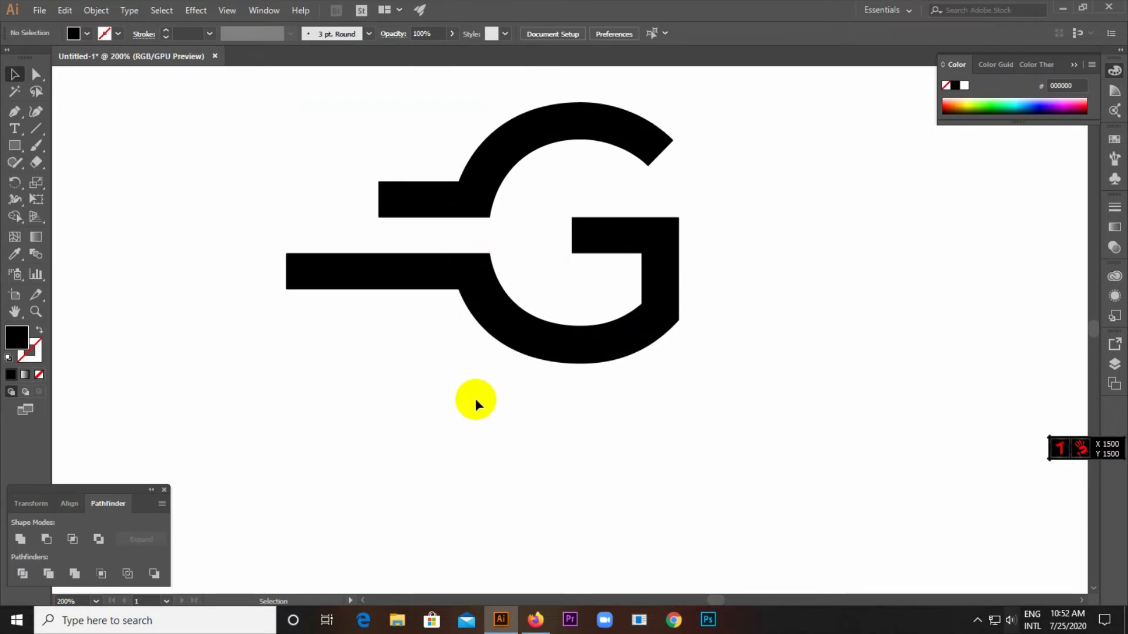
Step: Draw a circle about 53 px in diameter overlapping the left end of the lower bar, vertically centred on the bar
{"action": "scroll", "coordinate": [475, 398], "scroll_direction": "down", "scroll_amount": 1}
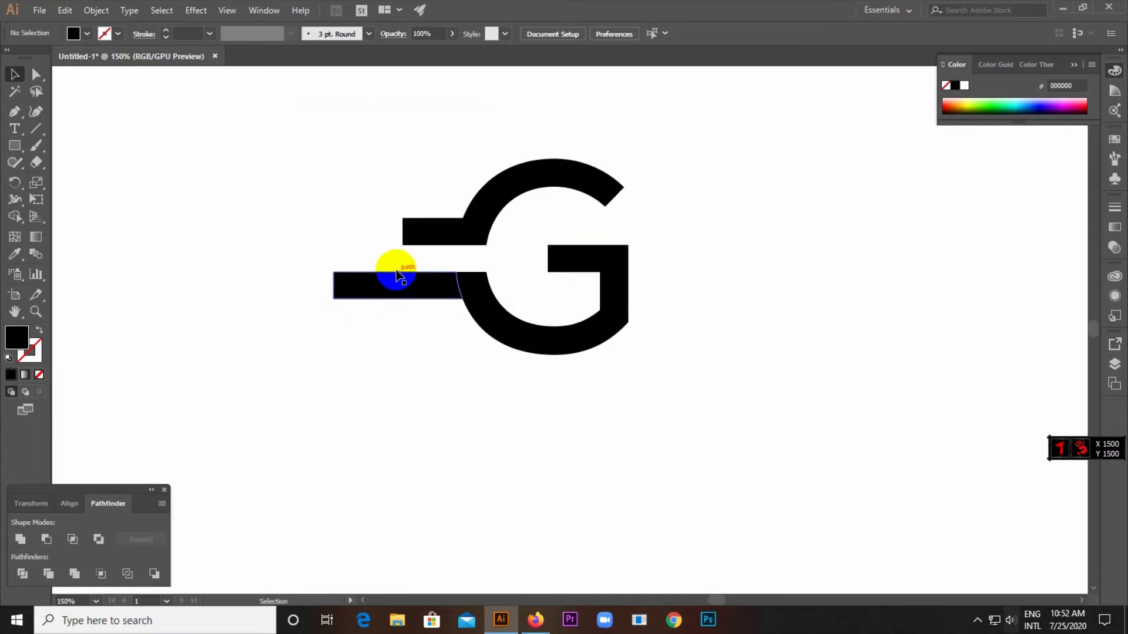
{"action": "left_click", "coordinate": [15, 144]}
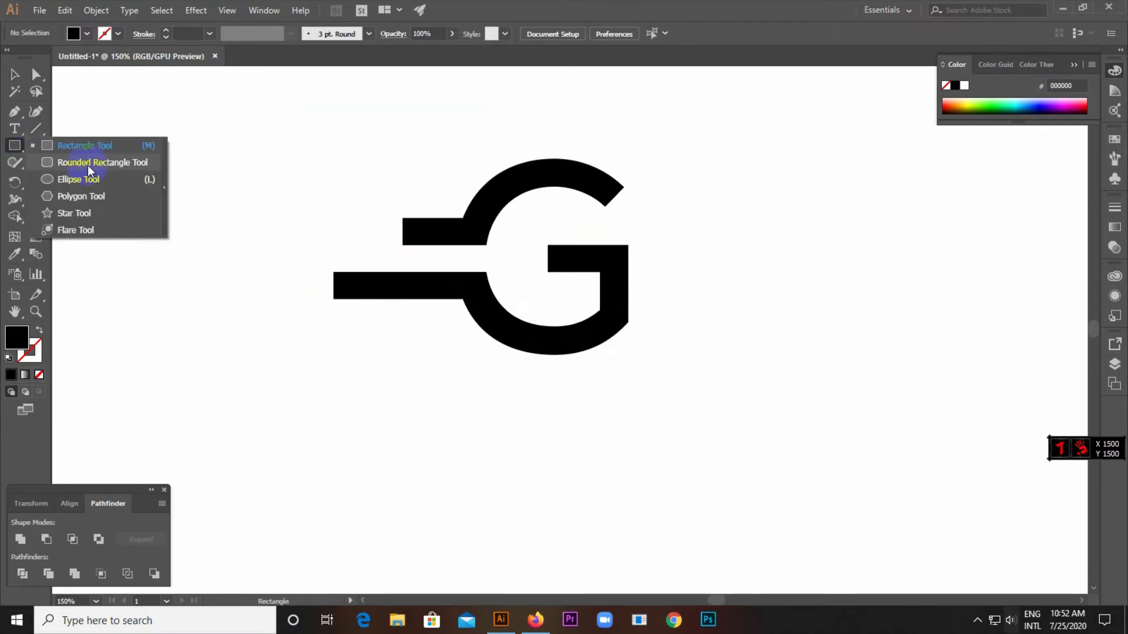
{"action": "left_click", "coordinate": [78, 179]}
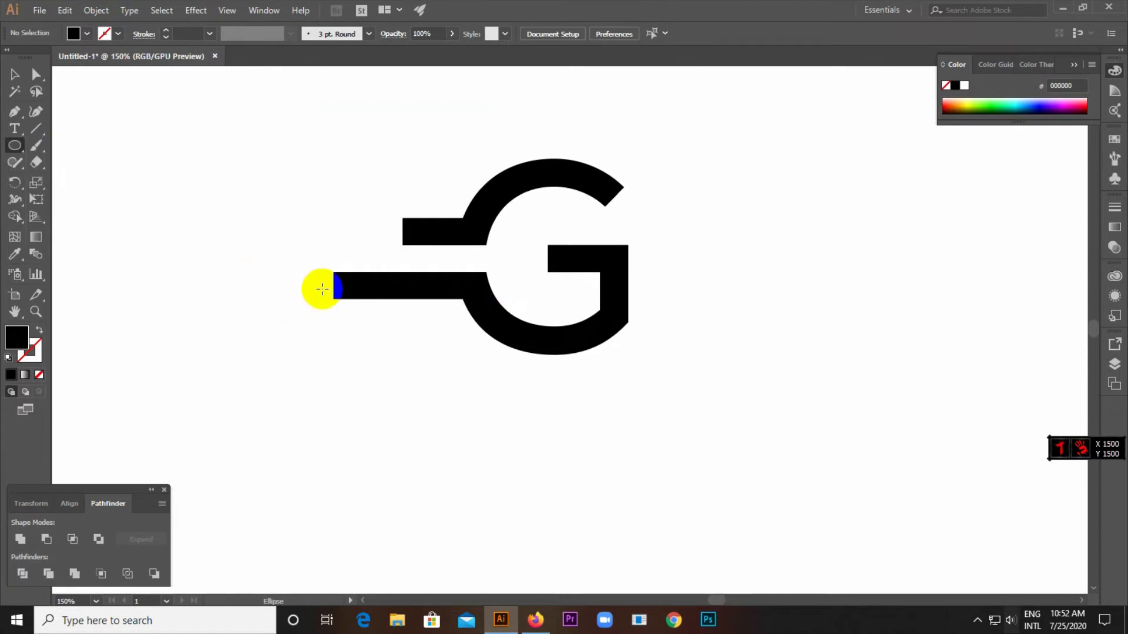
{"action": "left_click_drag", "start_coordinate": [320, 286], "coordinate": [347, 315]}
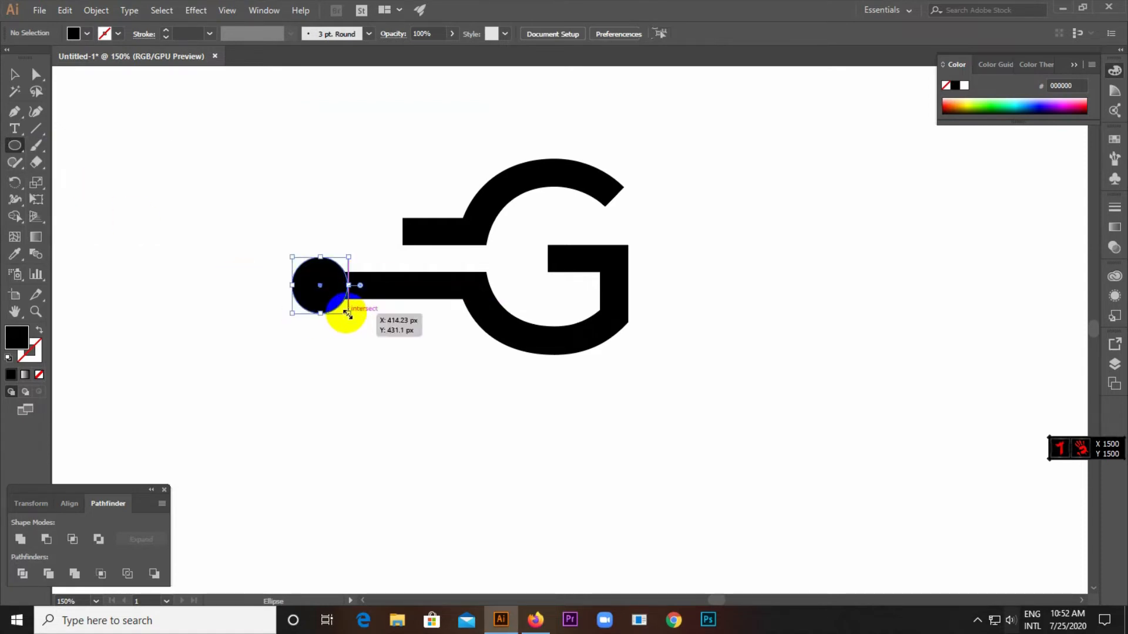
{"action": "scroll", "coordinate": [315, 282], "scroll_direction": "up", "scroll_amount": 3}
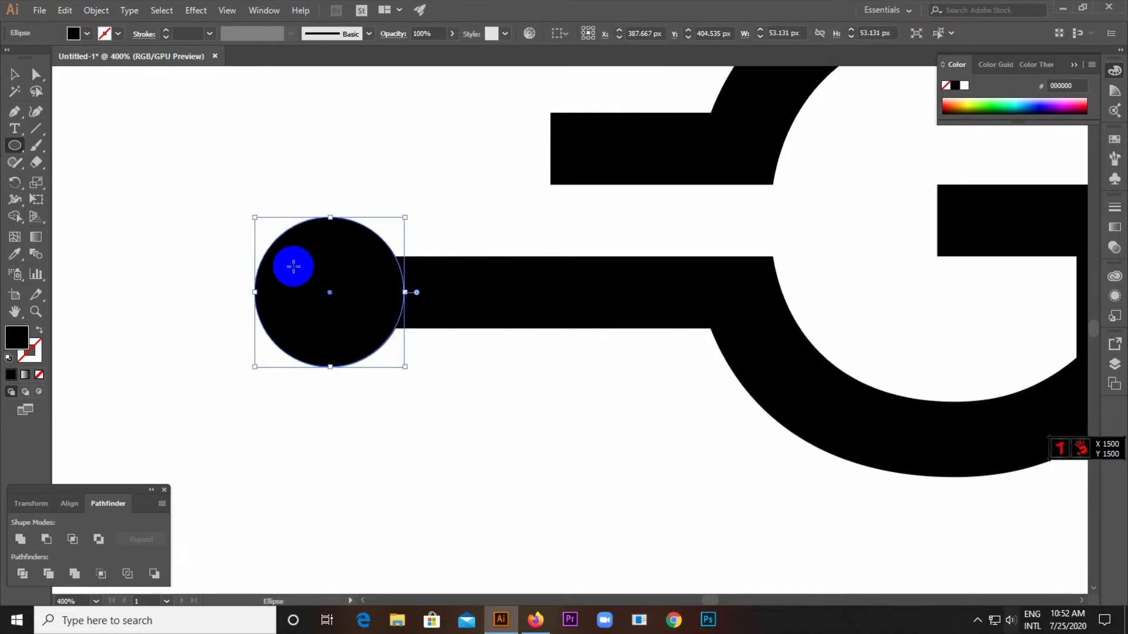
Step: Swap the circle's fill and stroke to make it an unfilled ring with a 15 pt black stroke, and deselect it
{"action": "left_click", "coordinate": [39, 333]}
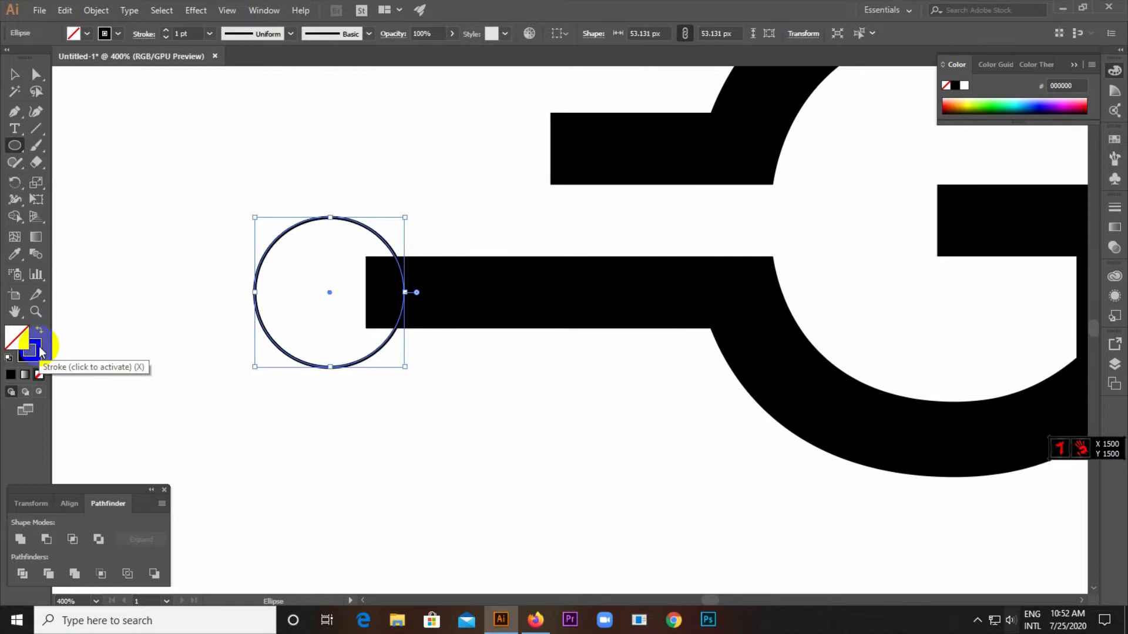
{"action": "left_click", "coordinate": [167, 32]}
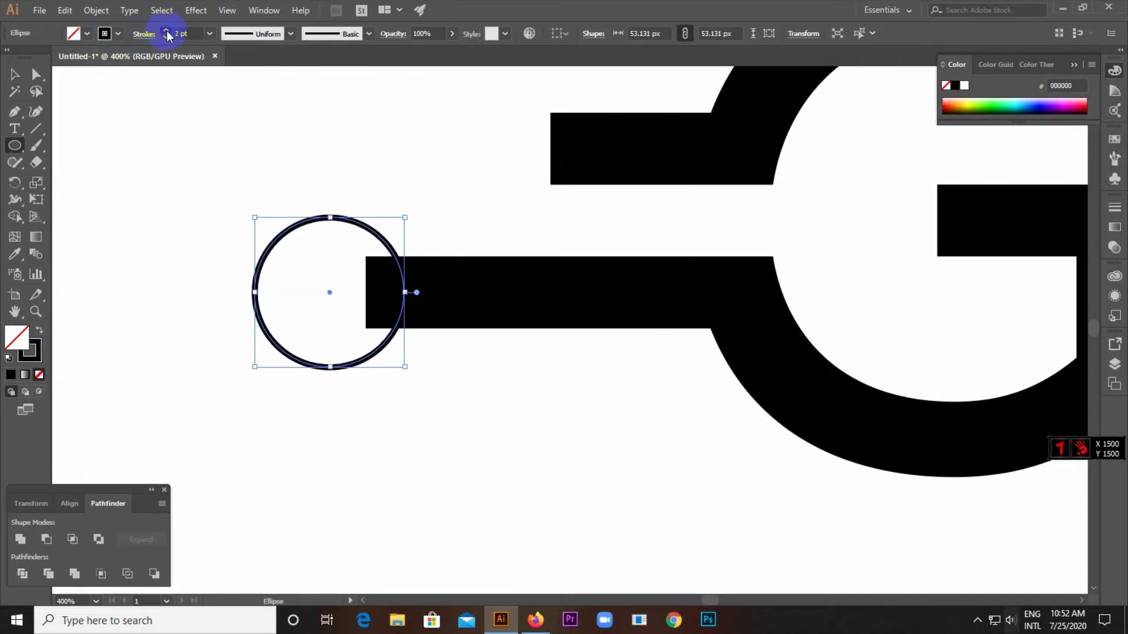
{"action": "left_click", "coordinate": [167, 32]}
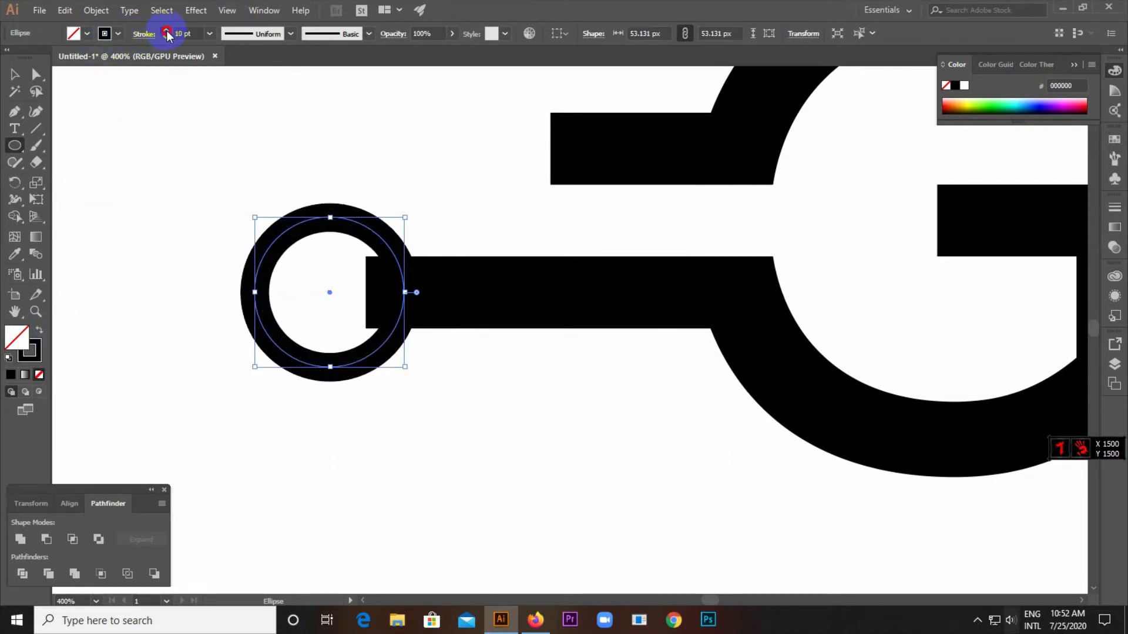
{"action": "left_click", "coordinate": [166, 32]}
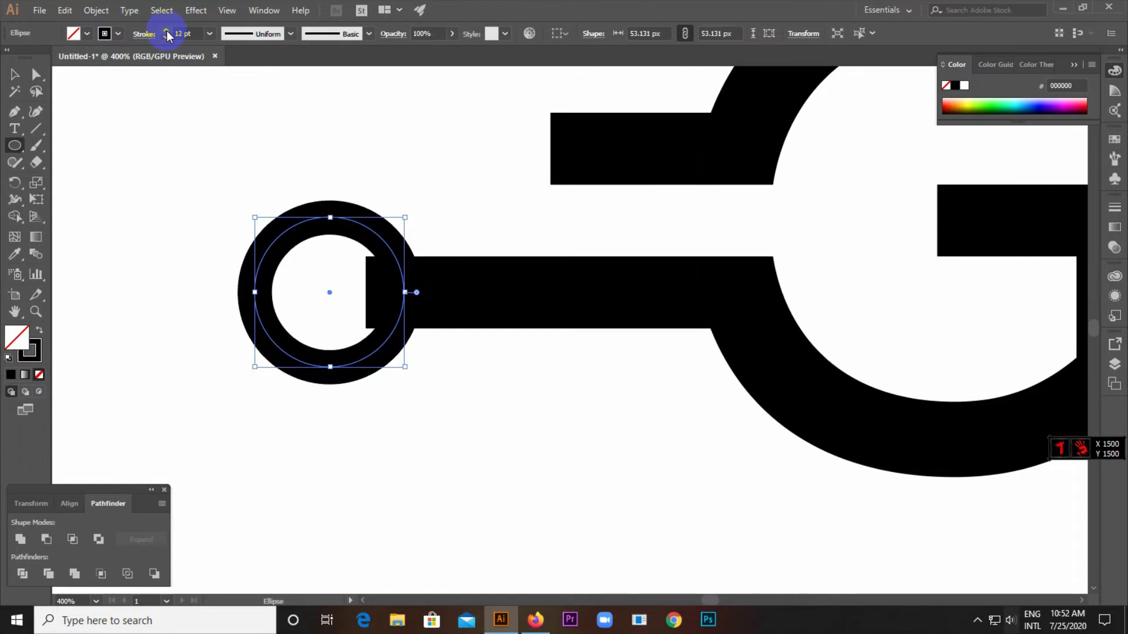
{"action": "left_click", "coordinate": [167, 33]}
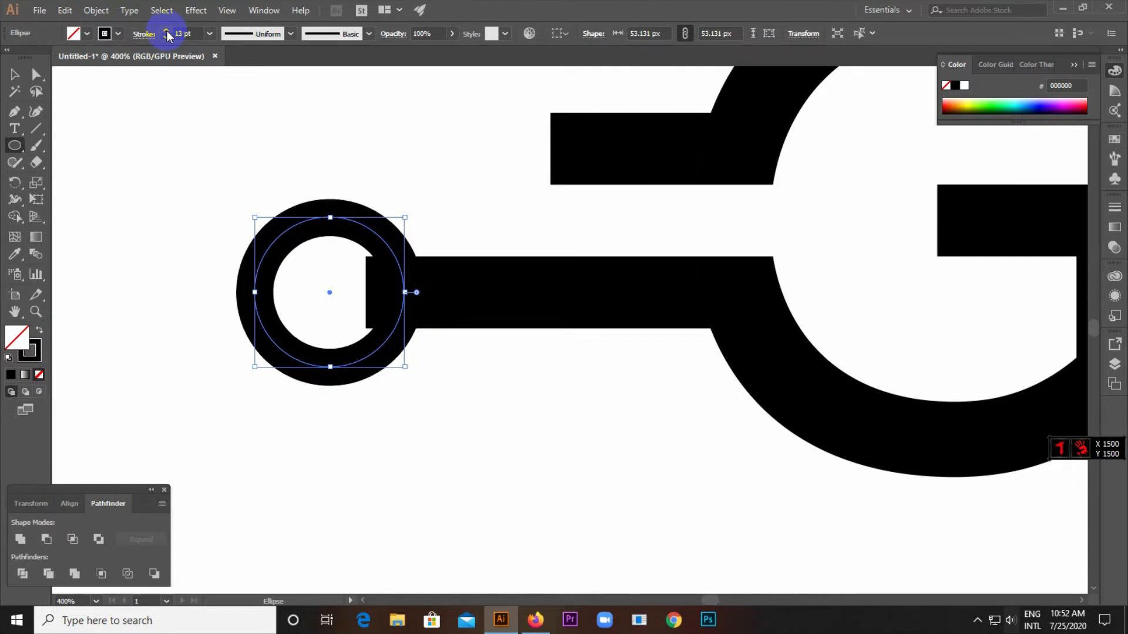
{"action": "left_click", "coordinate": [167, 33]}
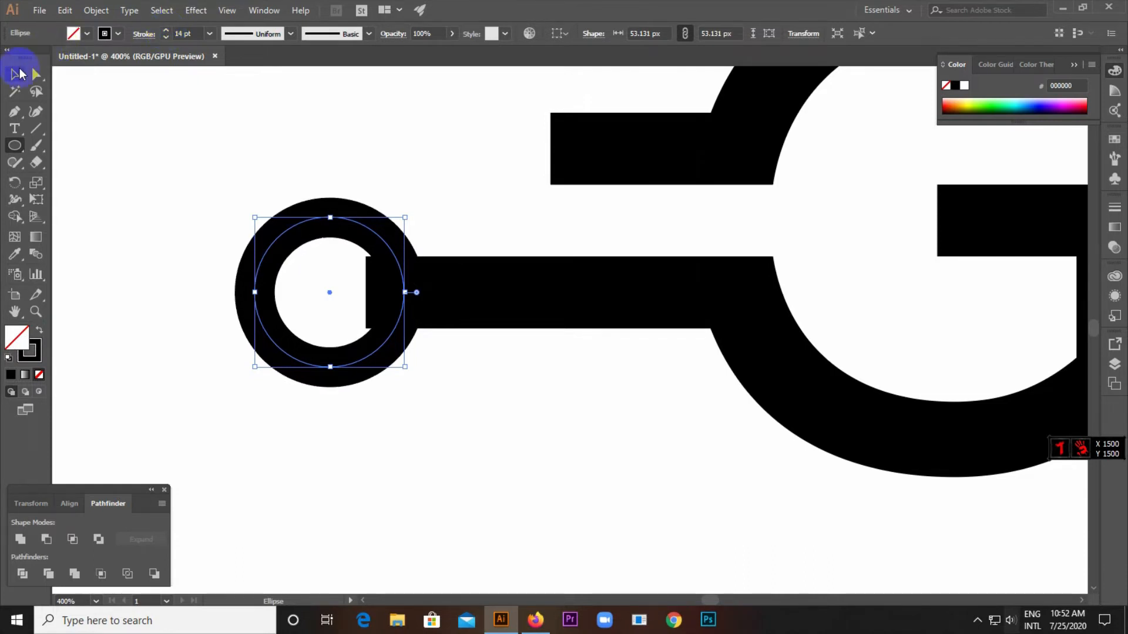
{"action": "left_click", "coordinate": [167, 31]}
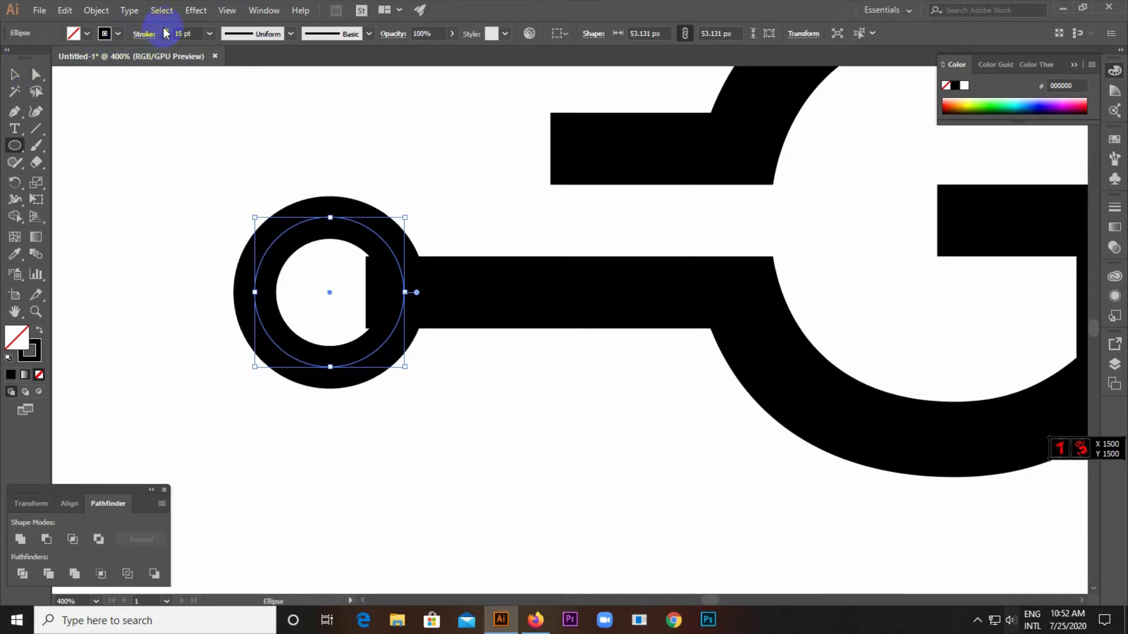
{"action": "left_click", "coordinate": [15, 74]}
{"action": "left_click", "coordinate": [162, 123]}
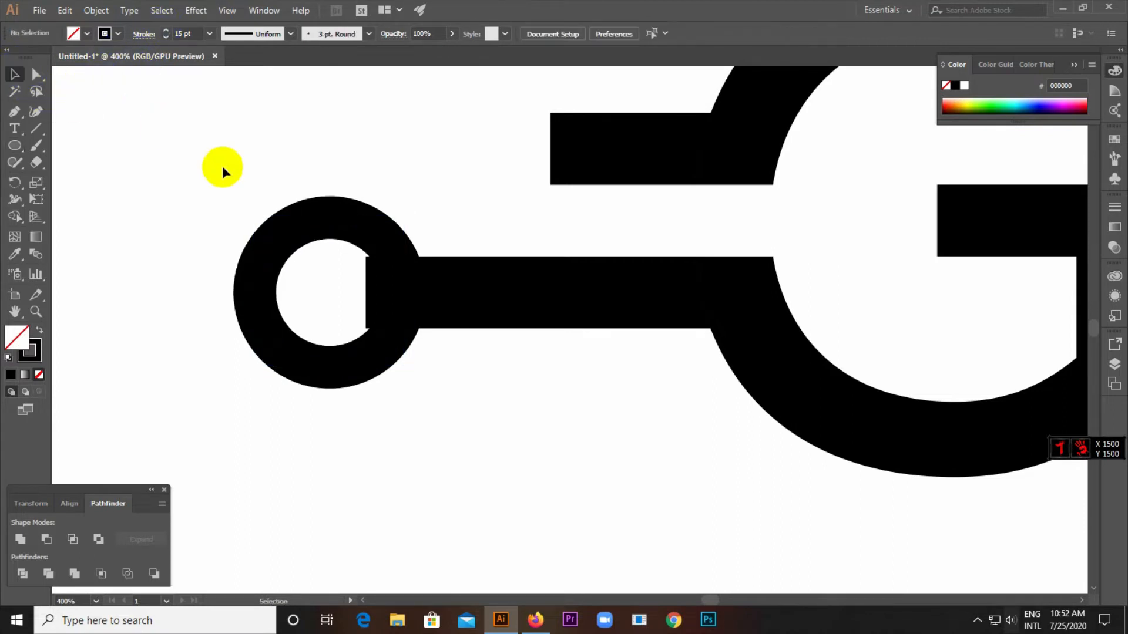
Step: Copy the ring onto the left end of the upper bar and shift the copy slightly right along the bar
{"action": "left_click", "coordinate": [357, 225]}
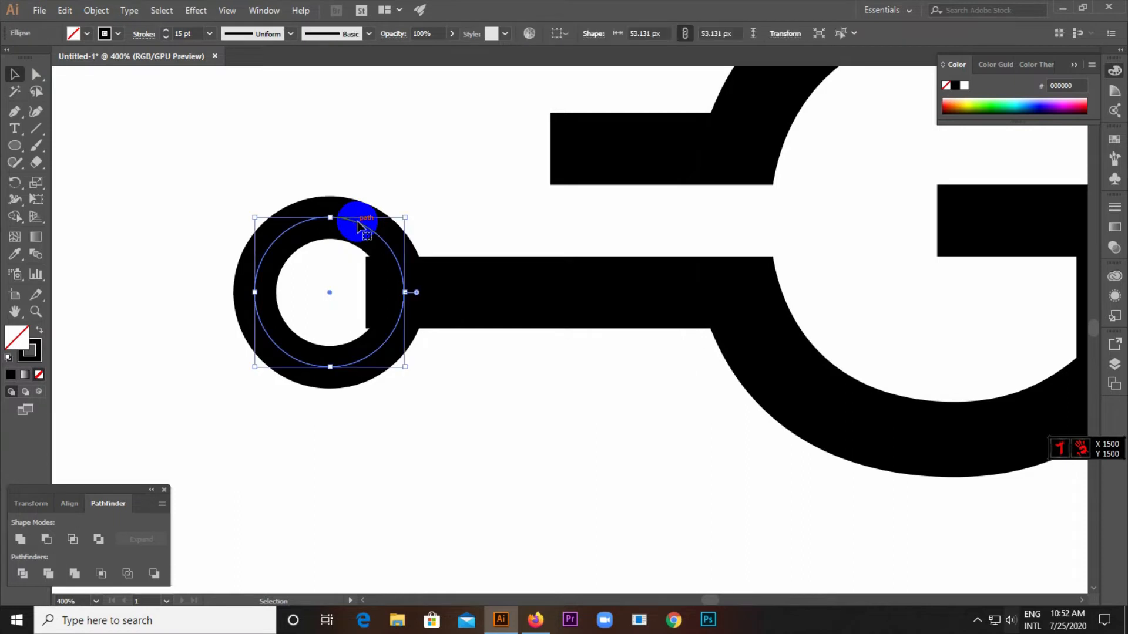
{"action": "left_click_drag", "start_coordinate": [357, 225], "coordinate": [534, 83]}
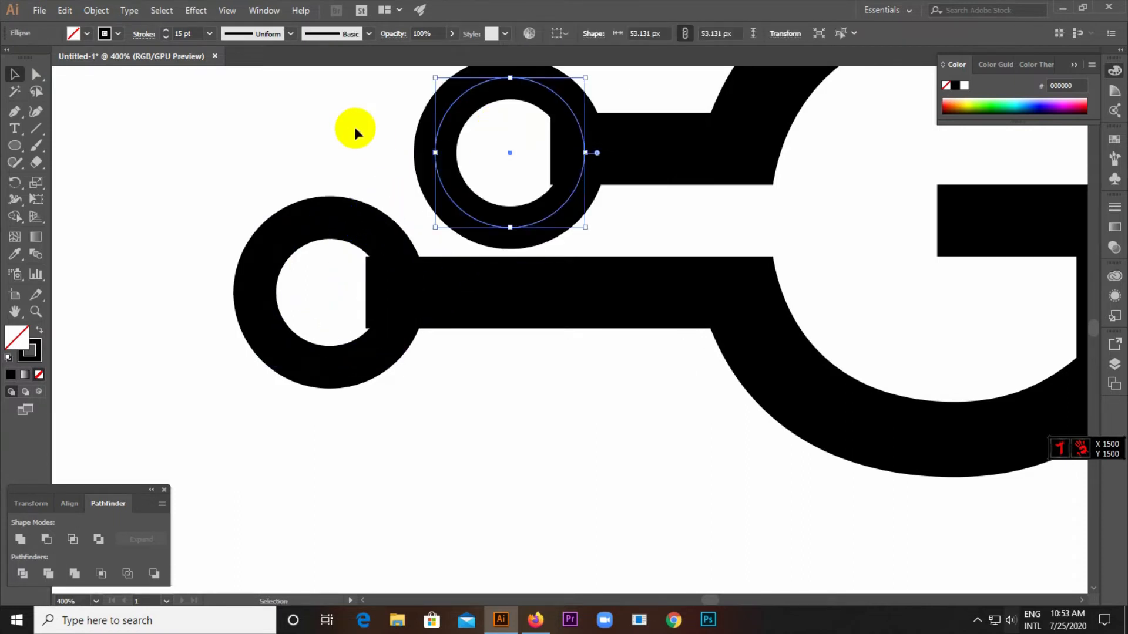
{"action": "left_click", "coordinate": [354, 127]}
{"action": "scroll", "coordinate": [417, 168], "scroll_direction": "down", "scroll_amount": 1}
{"action": "scroll", "coordinate": [417, 168], "scroll_direction": "down", "scroll_amount": 2}
{"action": "scroll", "coordinate": [448, 156], "scroll_direction": "up", "scroll_amount": 4}
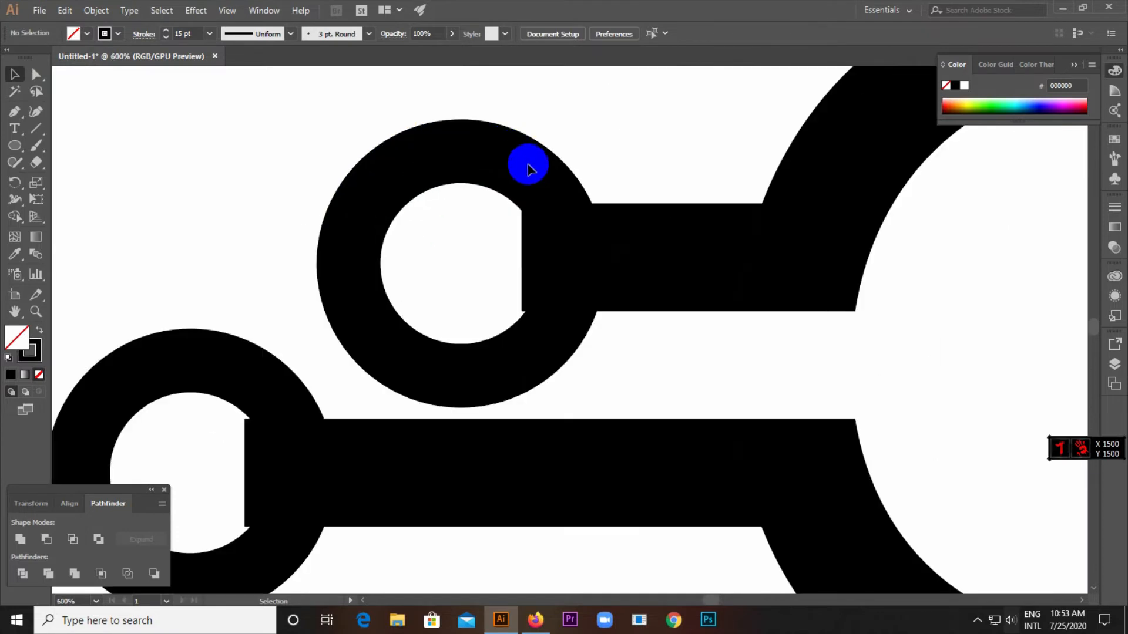
{"action": "left_click_drag", "start_coordinate": [540, 189], "coordinate": [619, 189]}
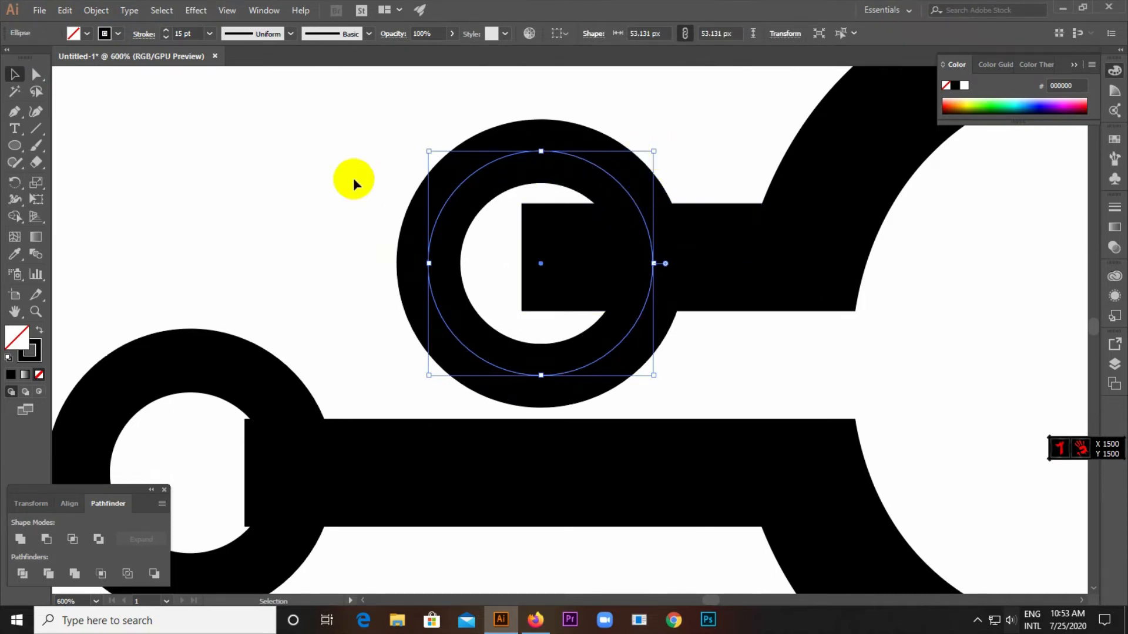
{"action": "scroll", "coordinate": [353, 177], "scroll_direction": "down", "scroll_amount": 2}
{"action": "left_click", "coordinate": [372, 408]}
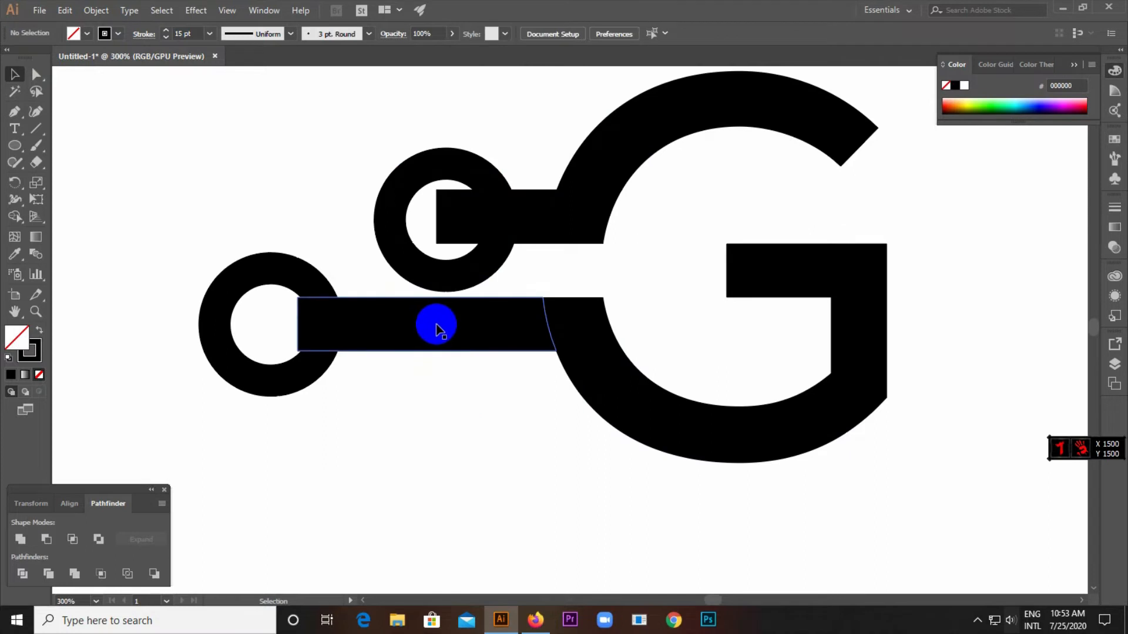
Step: Shrink the lower bar's ring about its centre to a diameter of about 48.7 px
{"action": "left_click", "coordinate": [302, 281]}
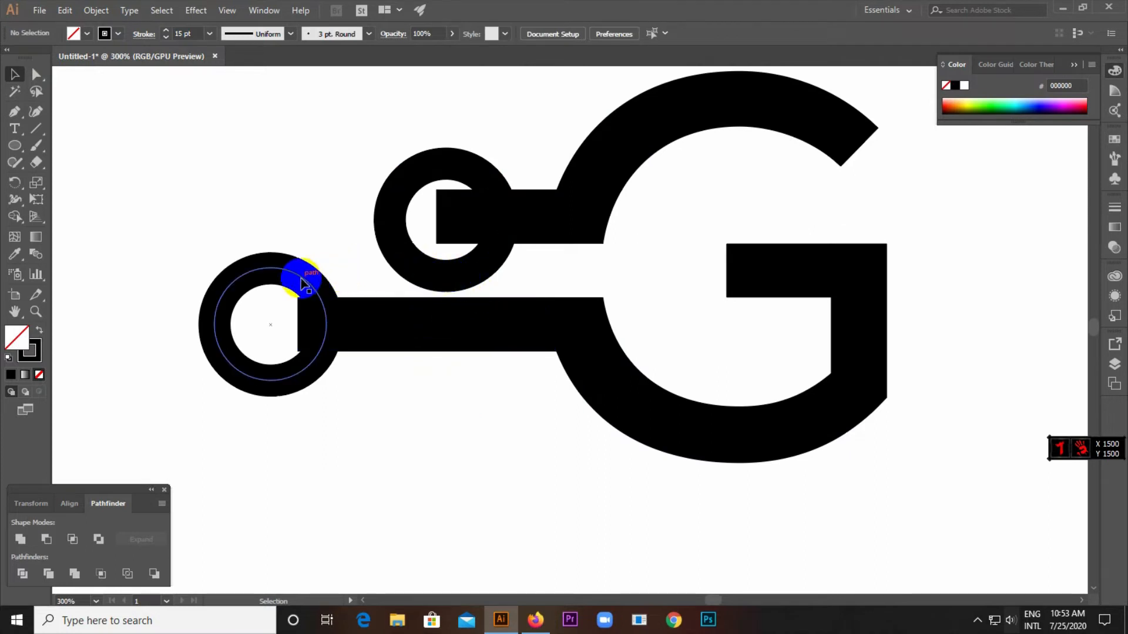
{"action": "scroll", "coordinate": [470, 288], "scroll_direction": "down", "scroll_amount": 3}
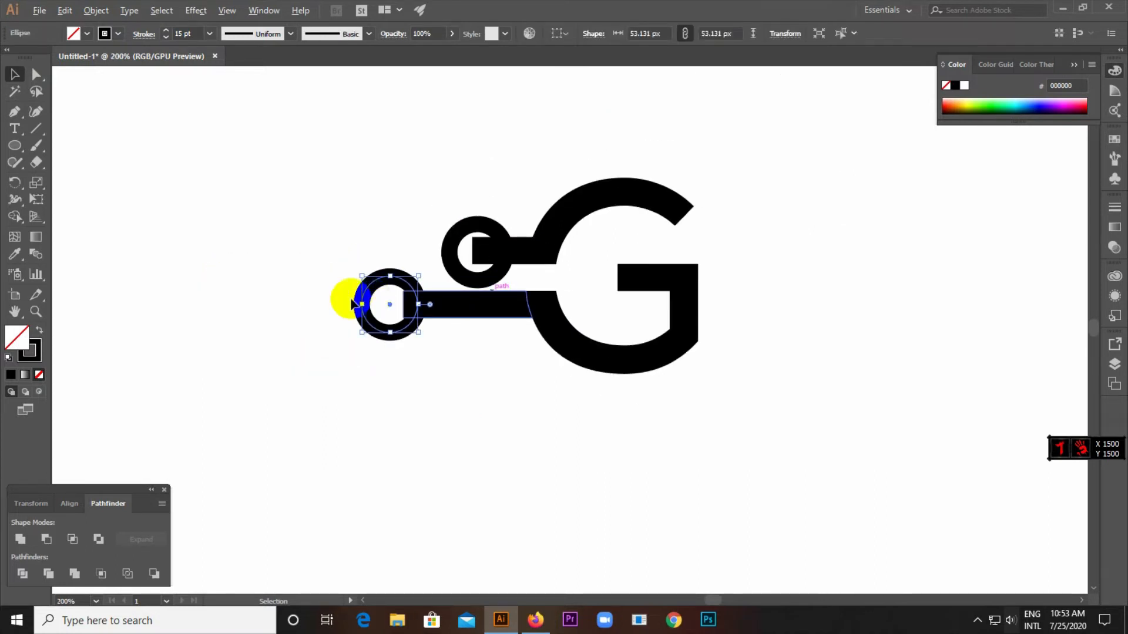
{"action": "scroll", "coordinate": [384, 288], "scroll_direction": "up", "scroll_amount": 1}
{"action": "scroll", "coordinate": [385, 288], "scroll_direction": "up", "scroll_amount": 4}
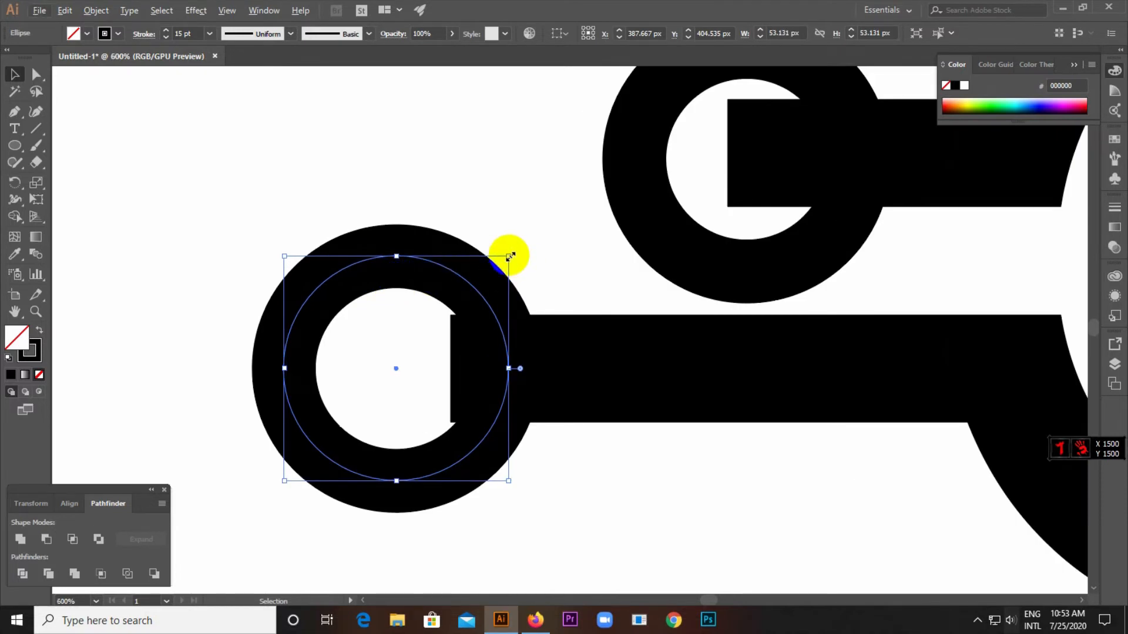
{"action": "left_click_drag", "start_coordinate": [510, 256], "coordinate": [501, 264]}
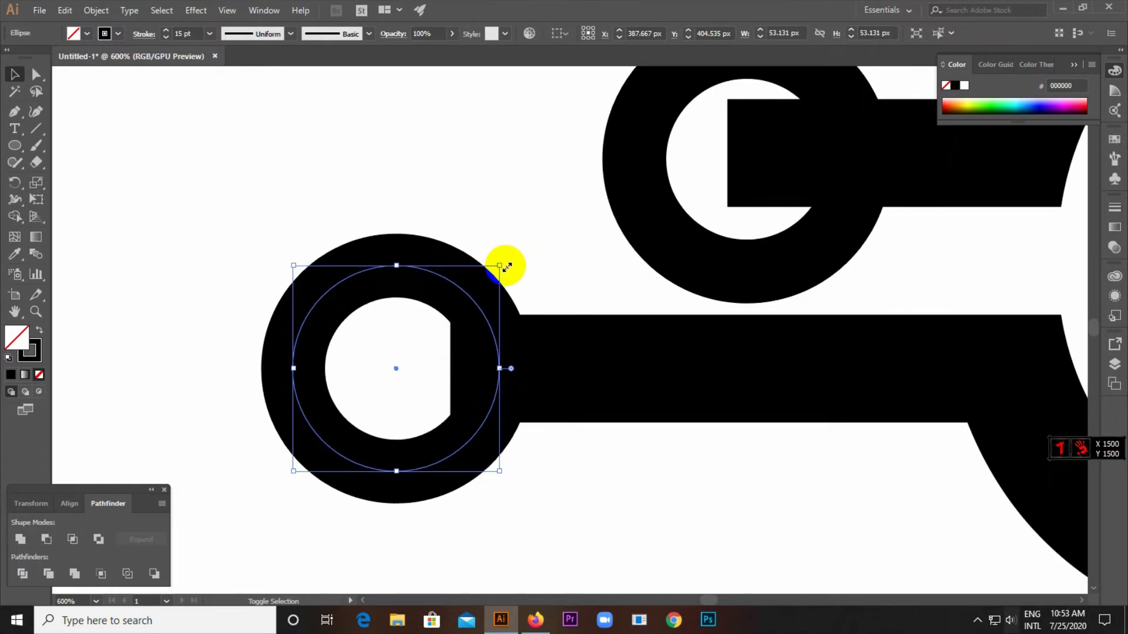
{"action": "left_click", "coordinate": [522, 236]}
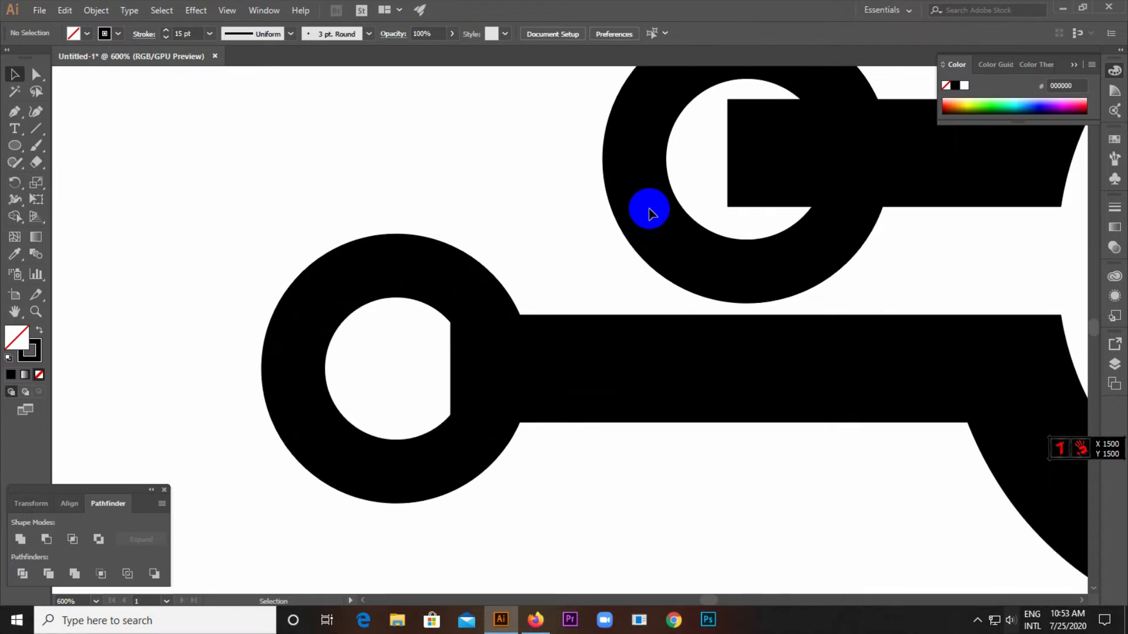
Step: Replace the upper bar's ring with a copy of the smaller lower ring, vertically centred on the upper bar's left end
{"action": "left_click", "coordinate": [648, 212]}
{"action": "key", "text": "Delete"}
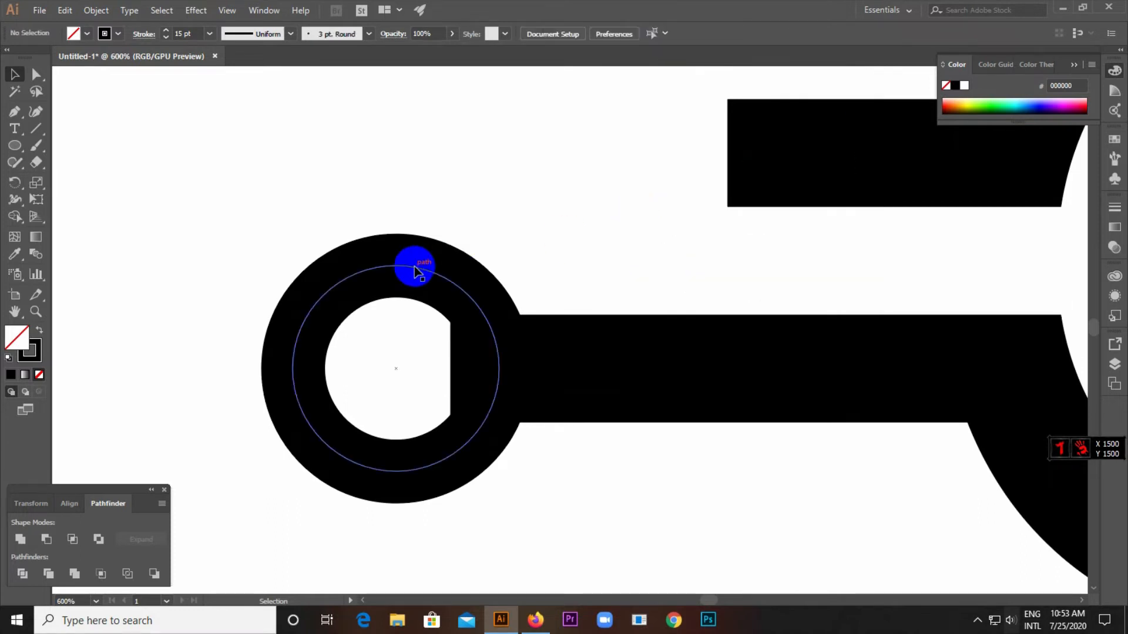
{"action": "left_click_drag", "start_coordinate": [415, 271], "coordinate": [752, 82]}
{"action": "left_click", "coordinate": [541, 171]}
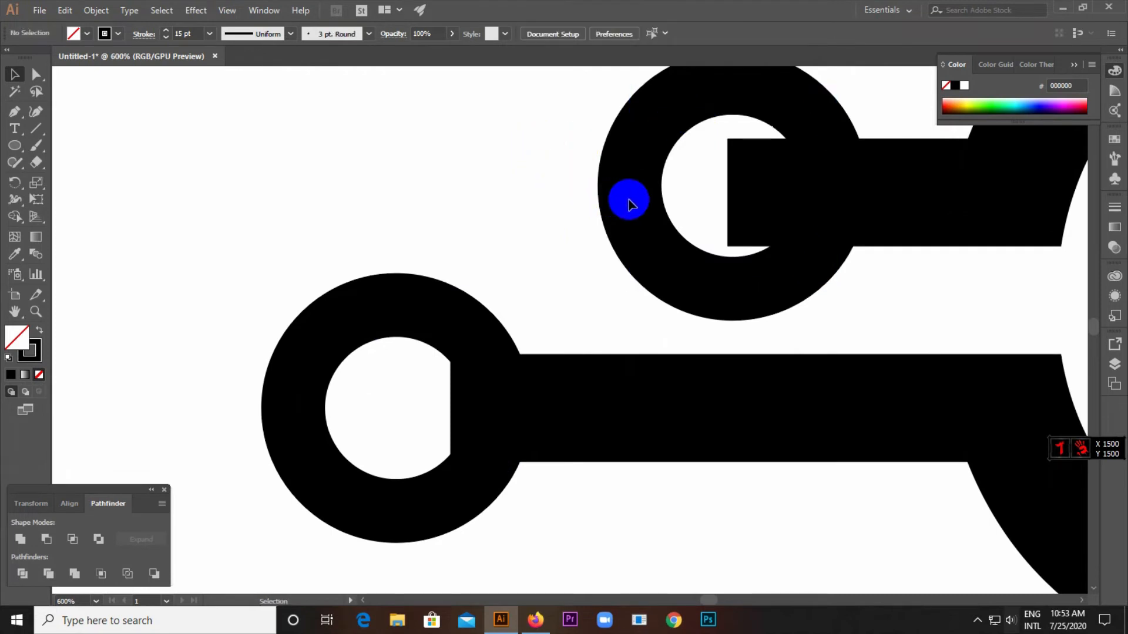
{"action": "left_click_drag", "start_coordinate": [632, 212], "coordinate": [634, 226]}
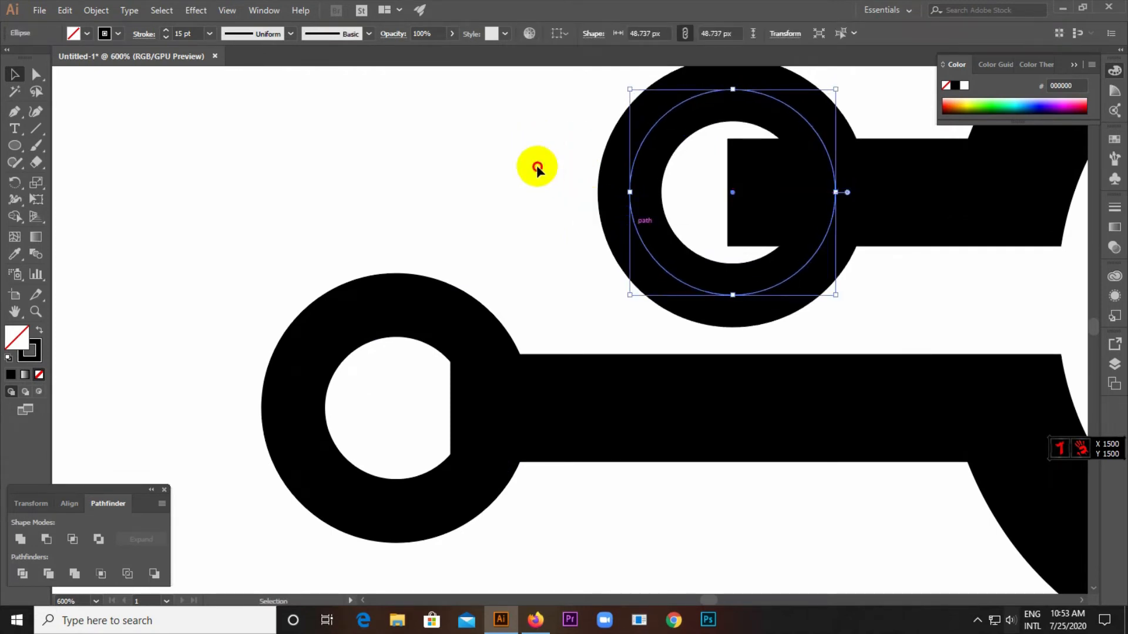
{"action": "left_click", "coordinate": [536, 168]}
{"action": "scroll", "coordinate": [536, 168], "scroll_direction": "down", "scroll_amount": 2}
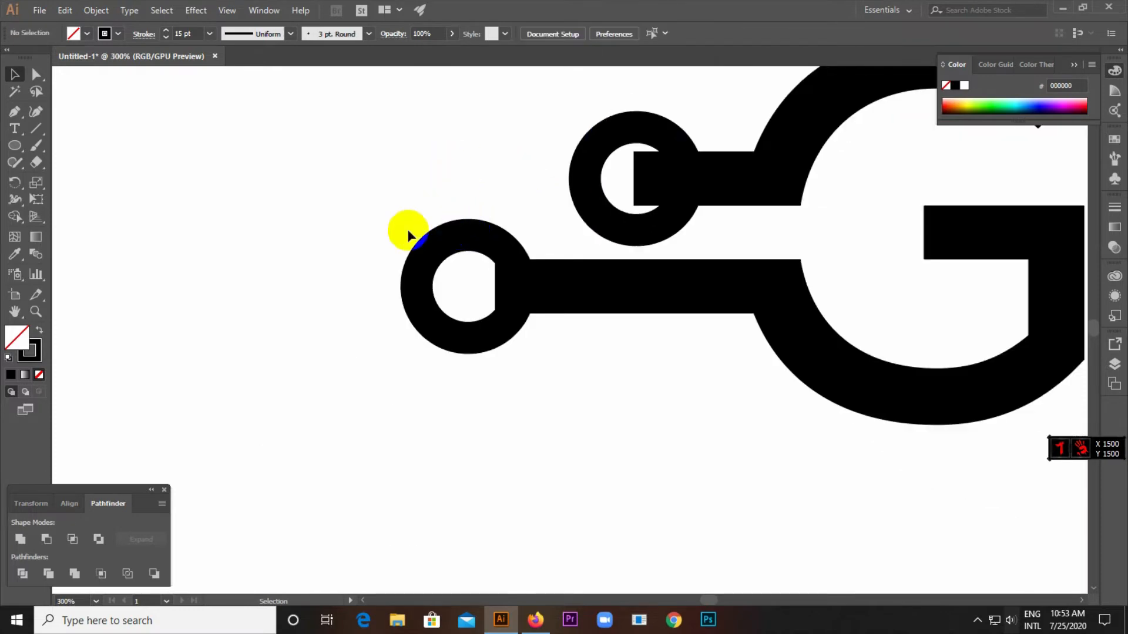
Step: Expand the fill and stroke of both rings into filled shapes and deselect them
{"action": "scroll", "coordinate": [323, 235], "scroll_direction": "down", "scroll_amount": 2}
{"action": "scroll", "coordinate": [397, 218], "scroll_direction": "up", "scroll_amount": 2}
{"action": "left_click", "coordinate": [407, 253]}
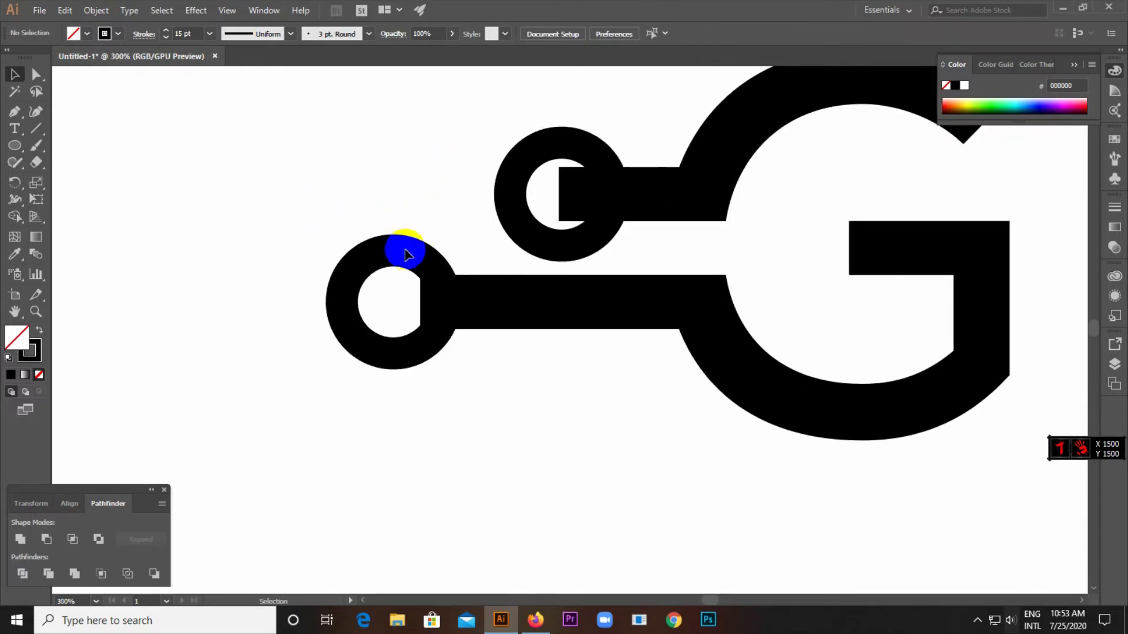
{"action": "left_click", "coordinate": [504, 198], "text": "shift"}
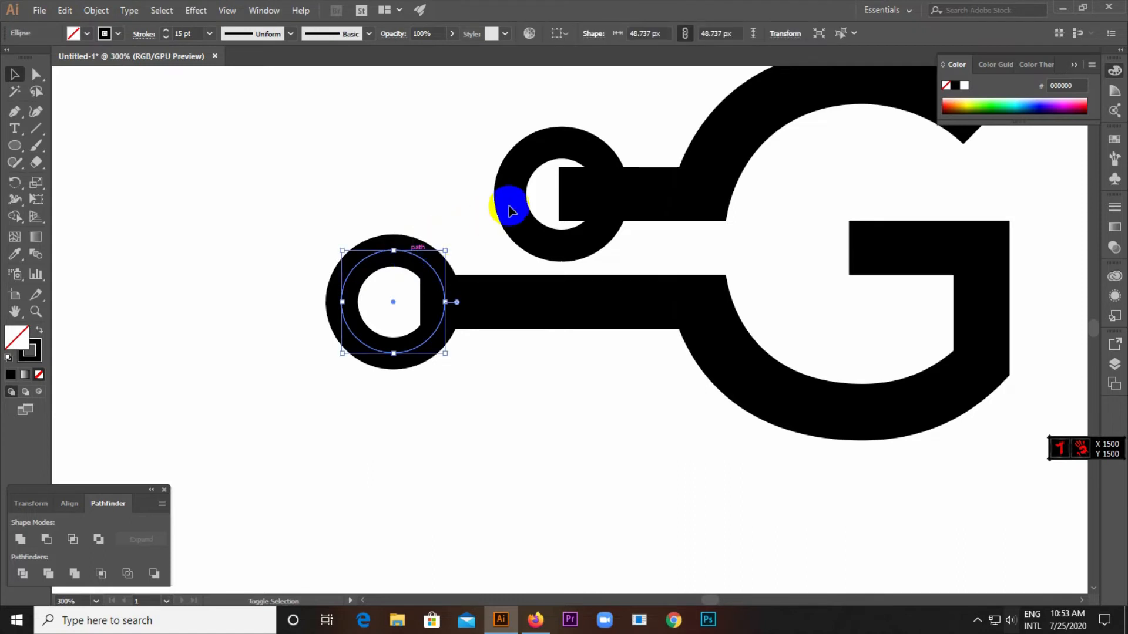
{"action": "left_click", "coordinate": [96, 10]}
{"action": "left_click", "coordinate": [133, 167]}
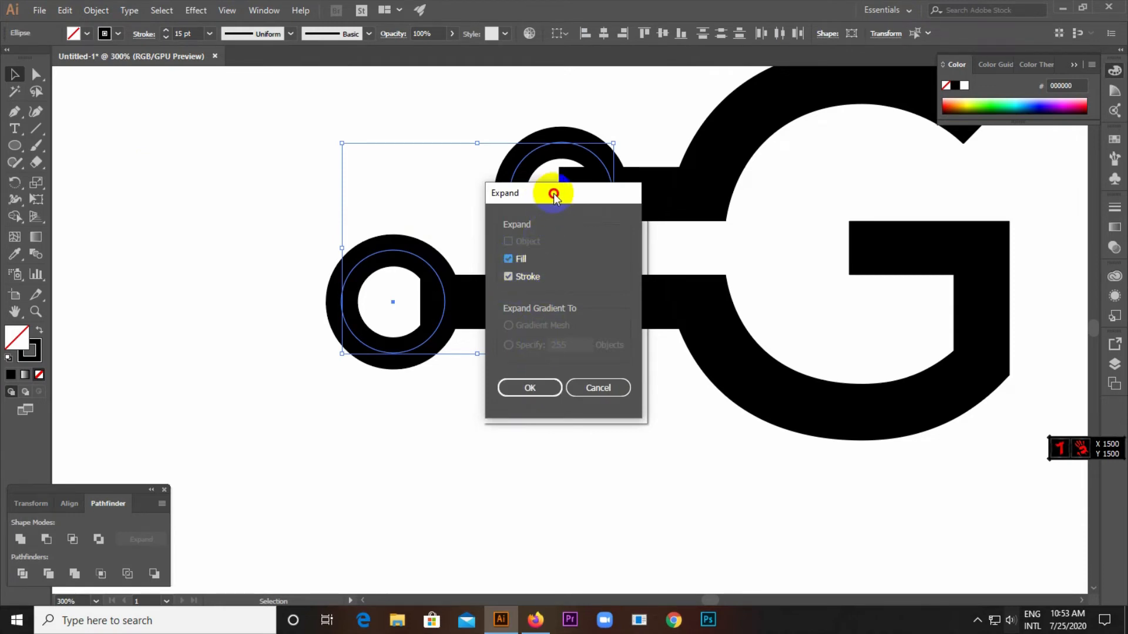
{"action": "left_click_drag", "start_coordinate": [553, 192], "coordinate": [845, 181]}
{"action": "left_click", "coordinate": [820, 378]}
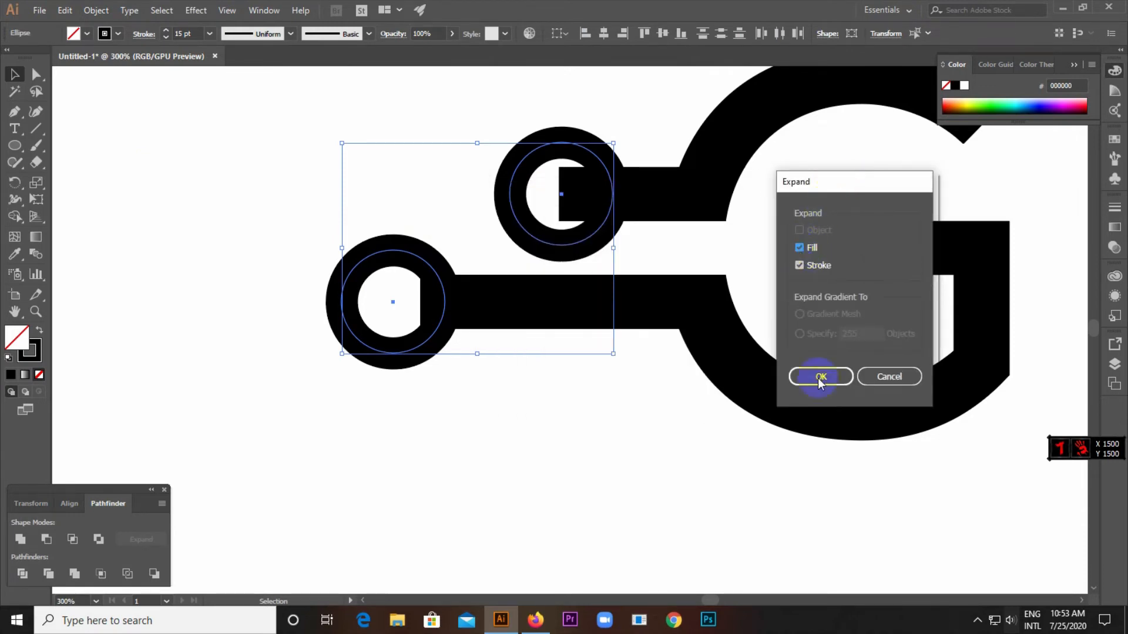
{"action": "left_click", "coordinate": [363, 412]}
Step: Divide all the artwork, including the G, bars and rings, with the Pathfinder Divide operation
{"action": "key", "text": "ctrl+a"}
{"action": "left_click", "coordinate": [584, 176]}
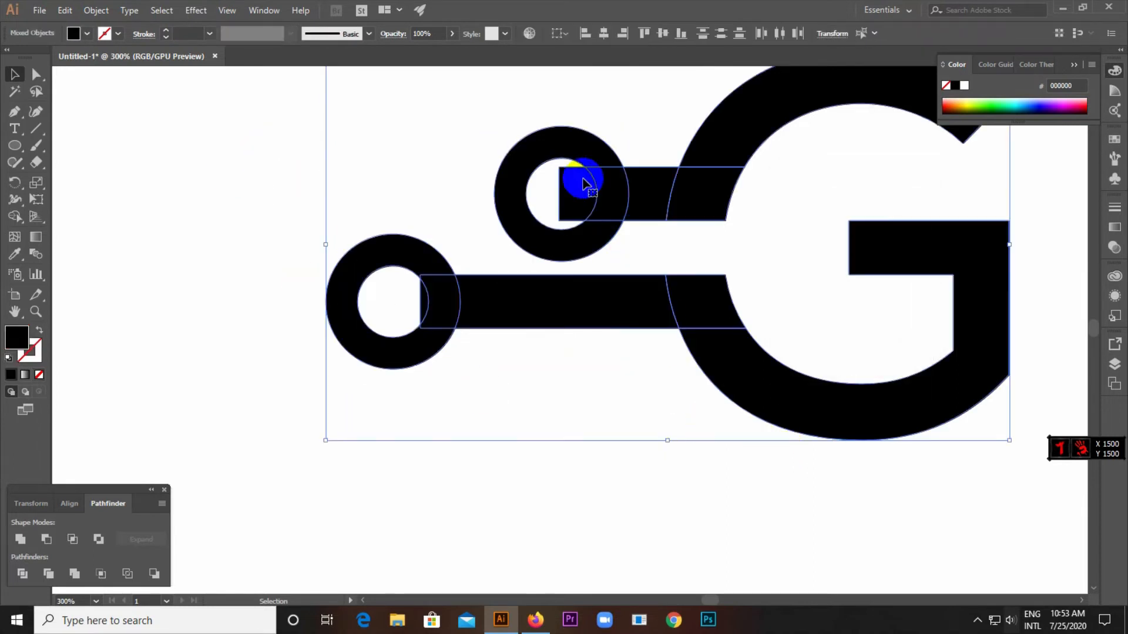
{"action": "left_click", "coordinate": [608, 207]}
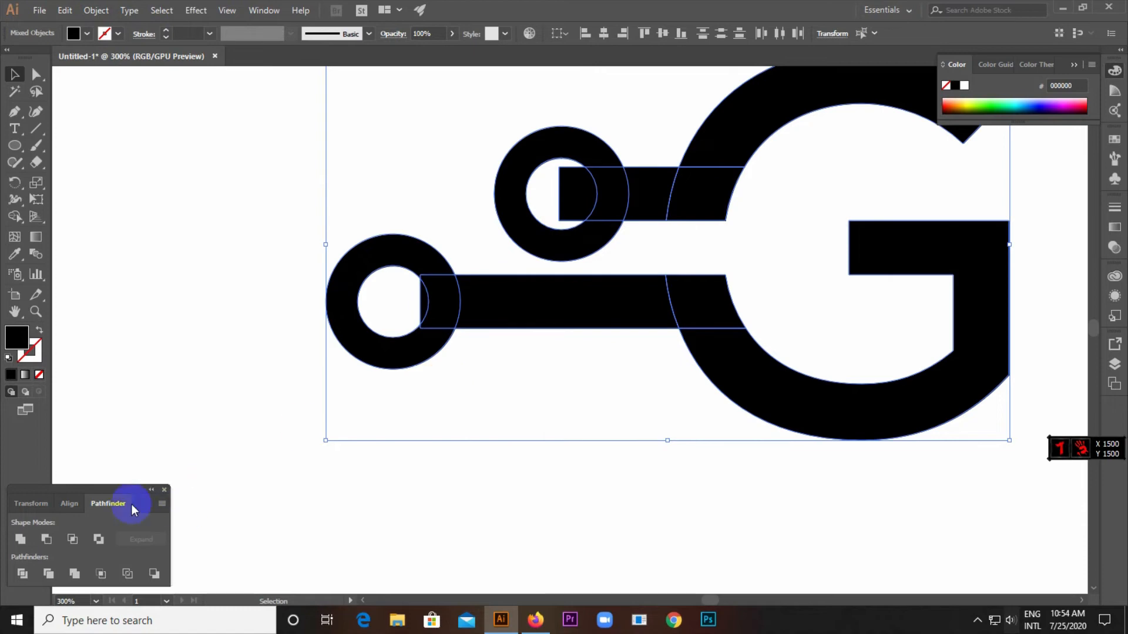
{"action": "left_click", "coordinate": [19, 575]}
Step: Ungroup the divided artwork so the bar ends inside the rings are separate pieces, and clear the selection
{"action": "right_click", "coordinate": [421, 309]}
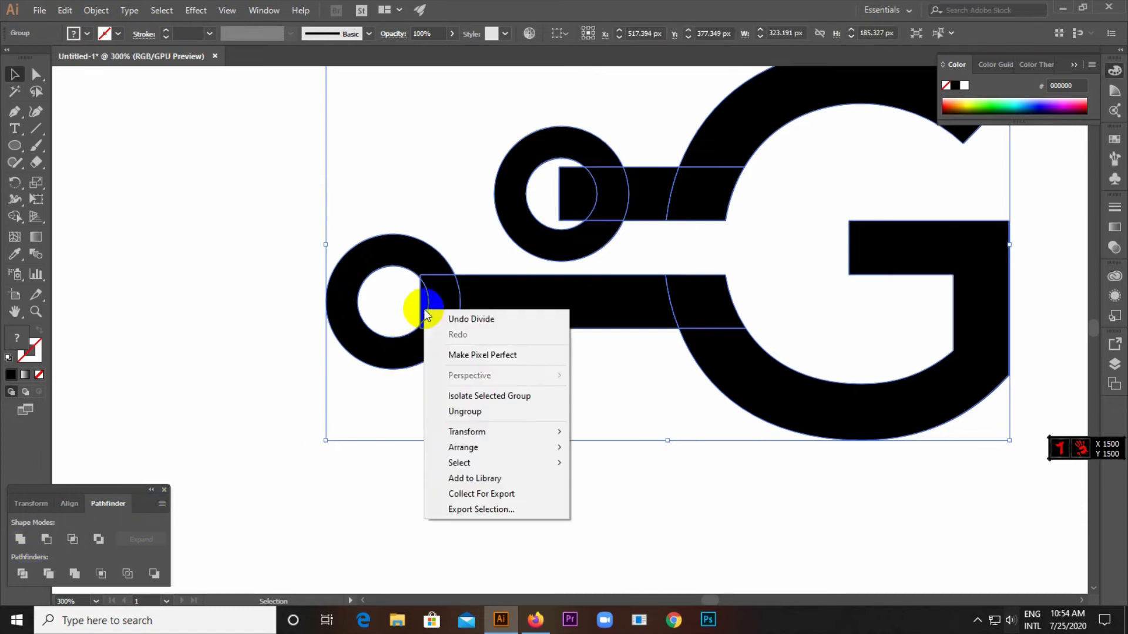
{"action": "left_click", "coordinate": [488, 413]}
{"action": "left_click", "coordinate": [571, 194]}
{"action": "scroll", "coordinate": [571, 194], "scroll_direction": "up", "scroll_amount": 2}
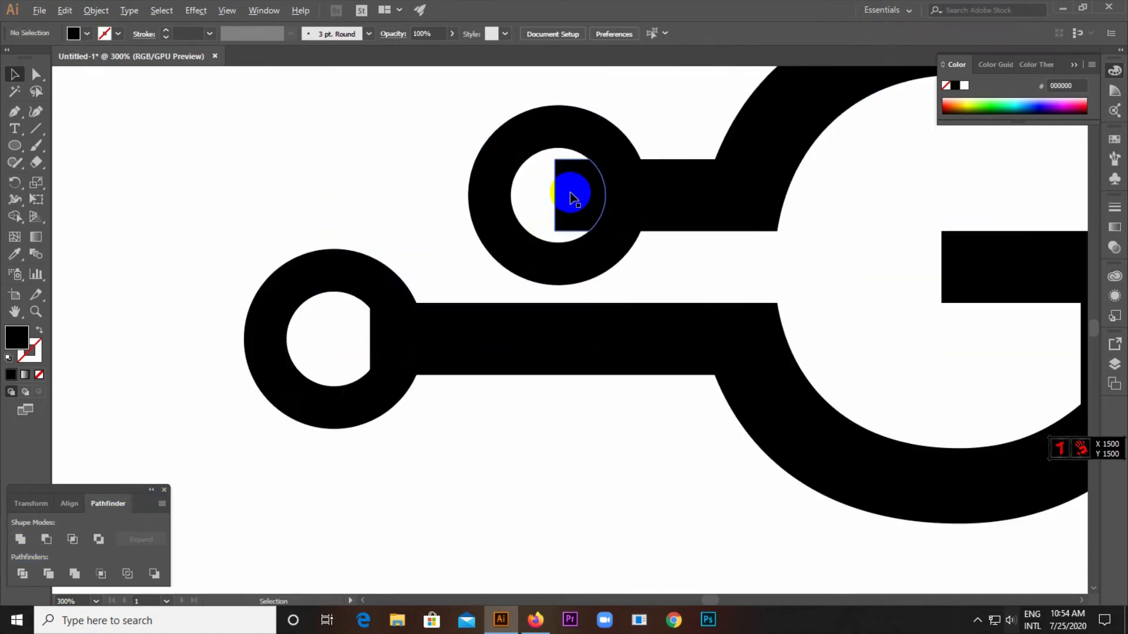
Step: Delete the leftover bar ends inside the holes of the upper and lower rings
{"action": "key", "text": "Delete"}
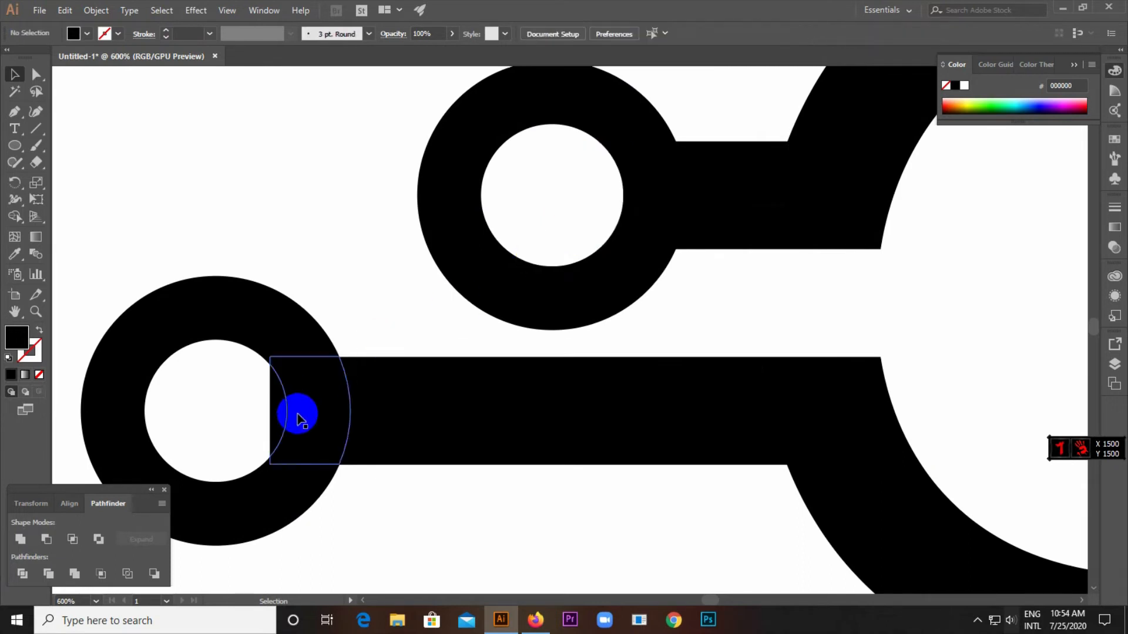
{"action": "left_click", "coordinate": [281, 405]}
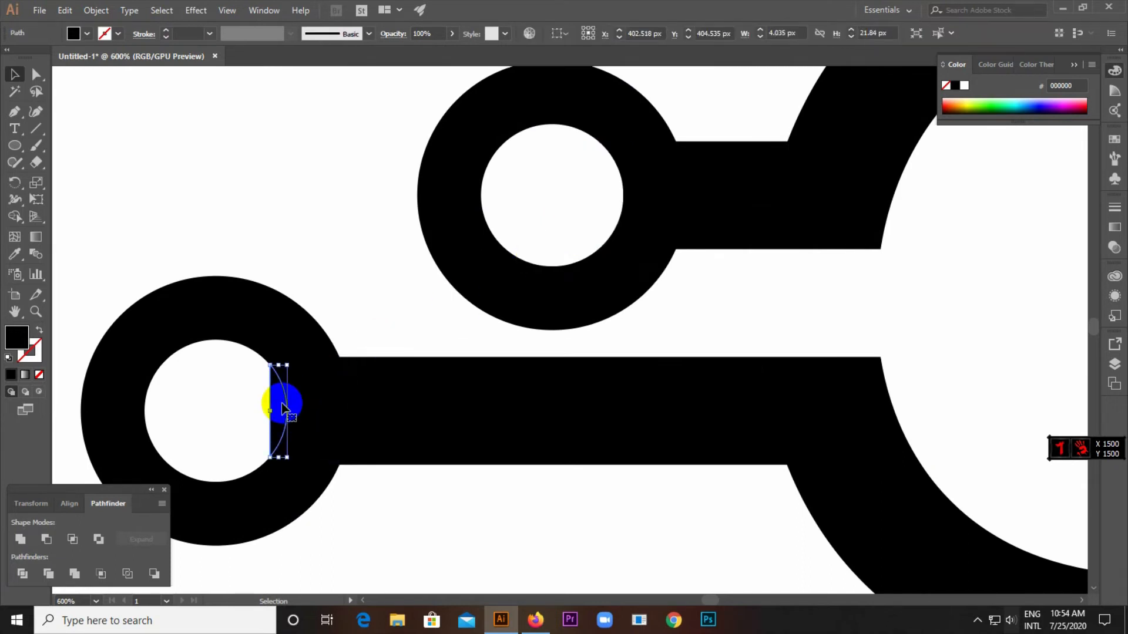
{"action": "key", "text": "Delete"}
{"action": "scroll", "coordinate": [383, 385], "scroll_direction": "down", "scroll_amount": 4}
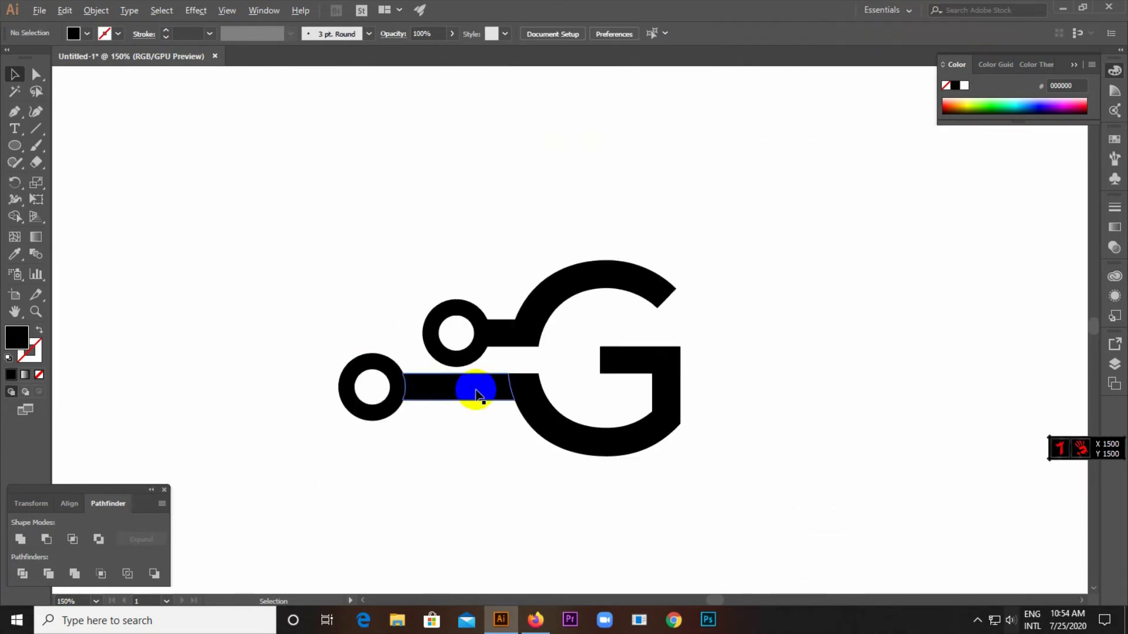
Step: Delete the unfilled, unstroked leftover paths inside both ring holes, picking them with the Magic Wand tool
{"action": "key", "text": "ctrl+a"}
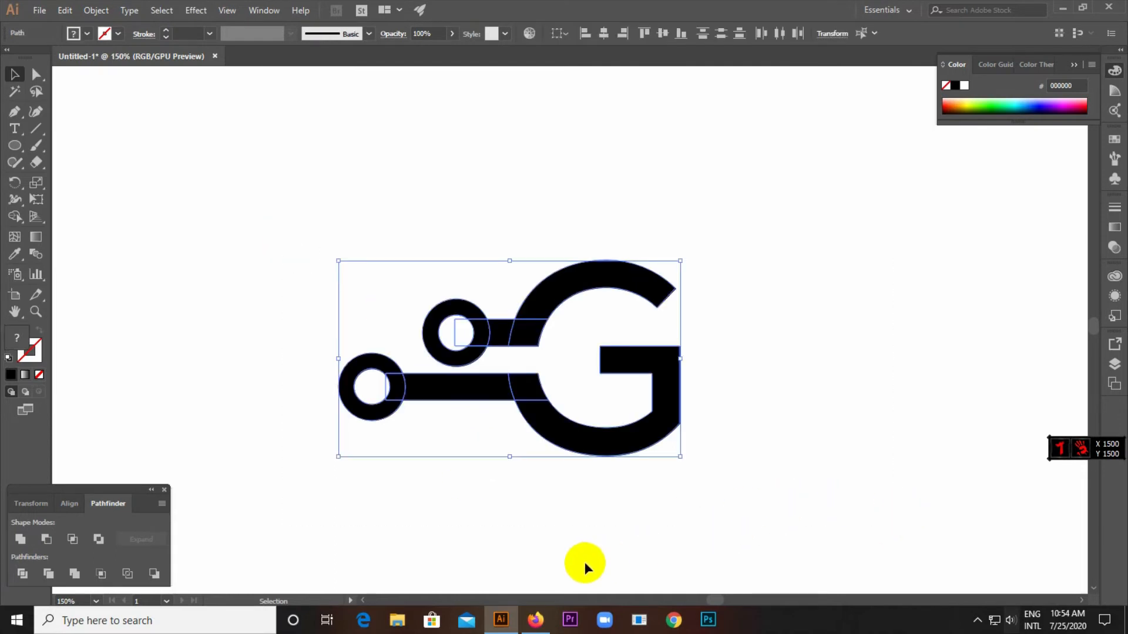
{"action": "left_click", "coordinate": [454, 325]}
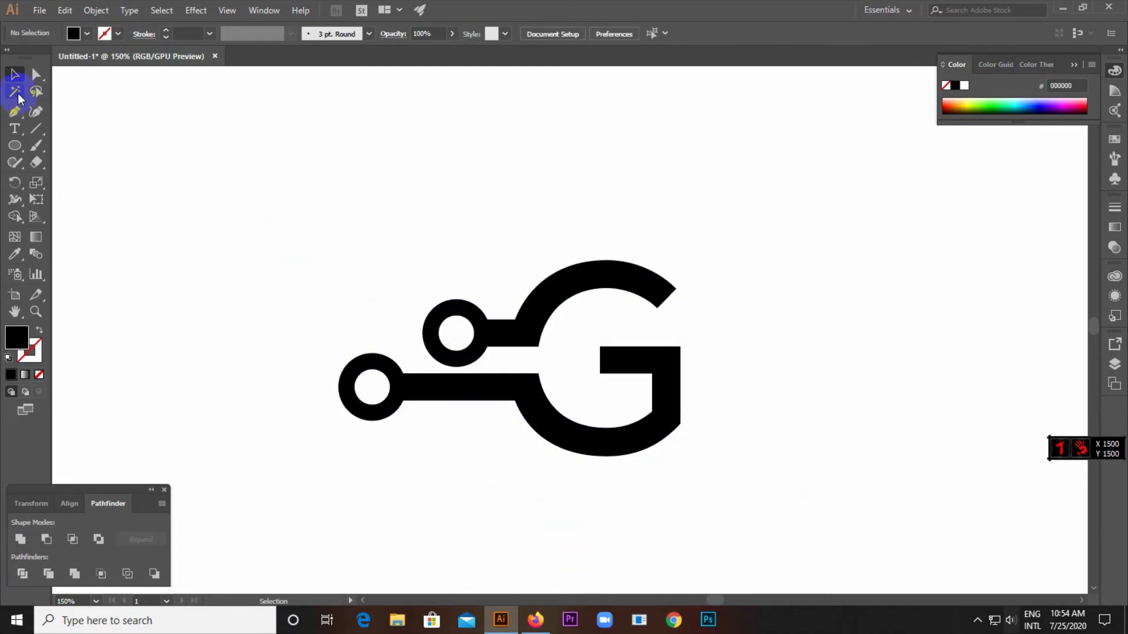
{"action": "left_click", "coordinate": [18, 95]}
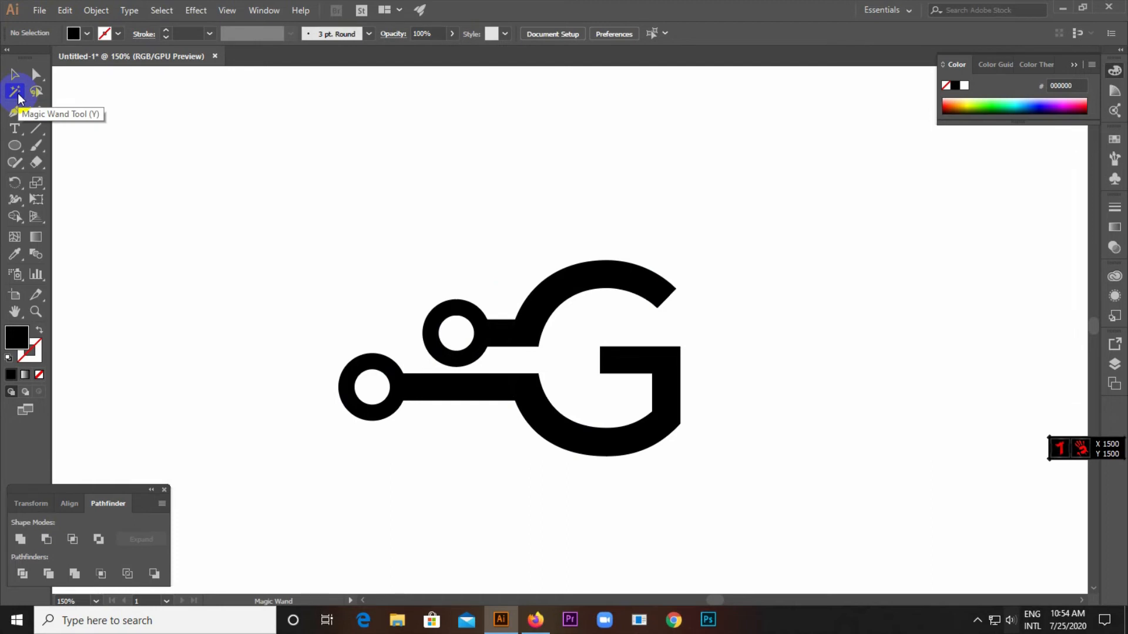
{"action": "scroll", "coordinate": [497, 347], "scroll_direction": "up", "scroll_amount": 4, "text": "alt"}
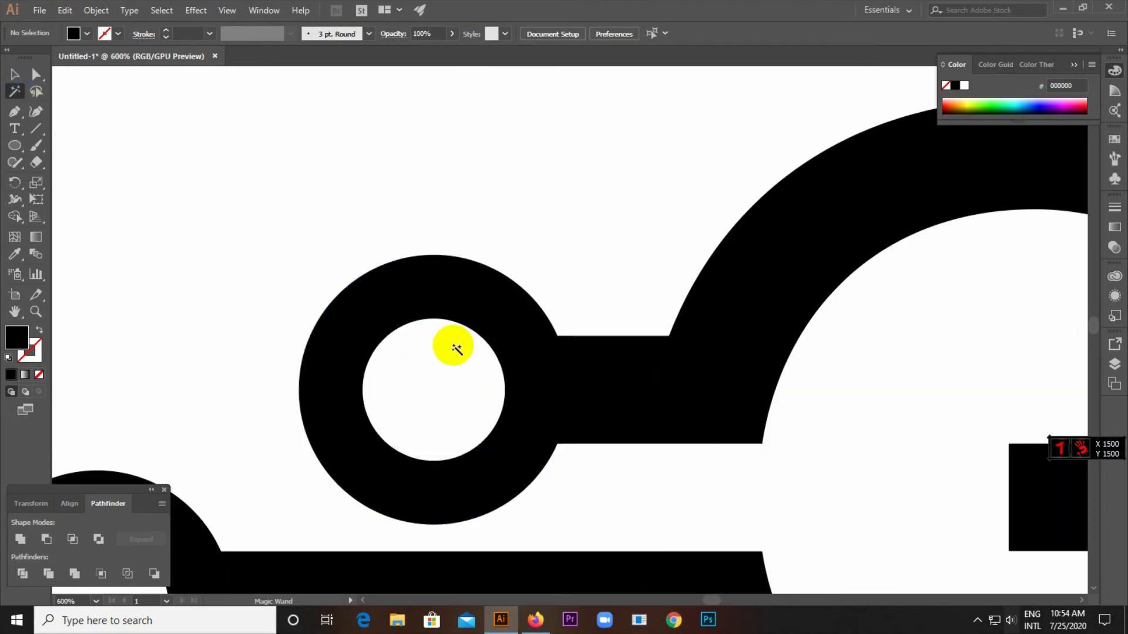
{"action": "left_click", "coordinate": [441, 339]}
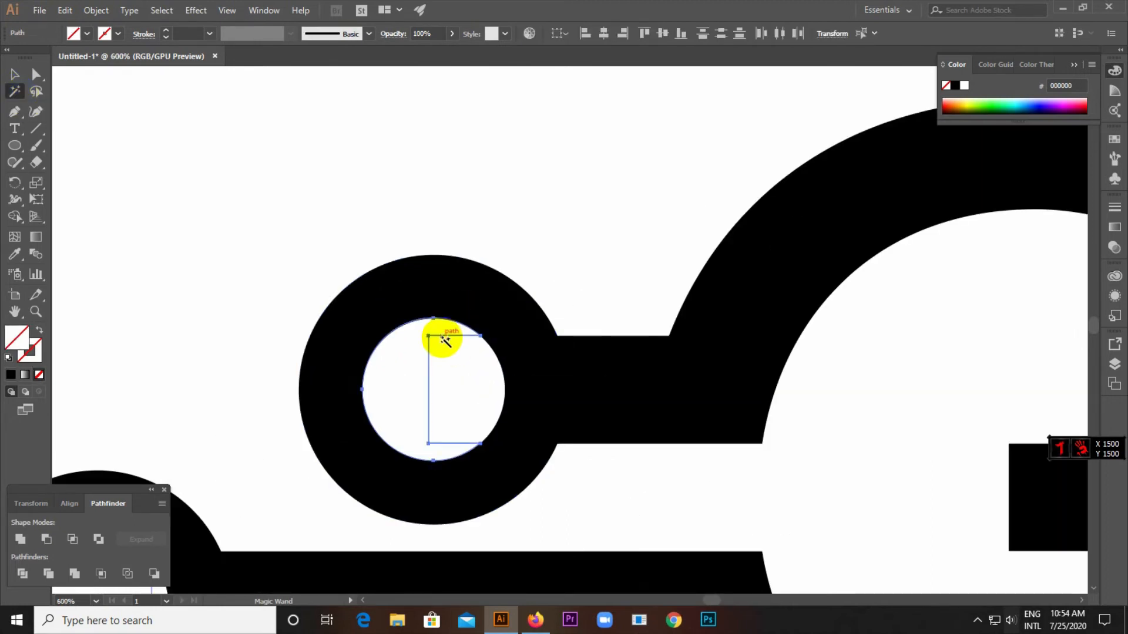
{"action": "scroll", "coordinate": [447, 341], "scroll_direction": "down", "scroll_amount": 2, "text": "alt"}
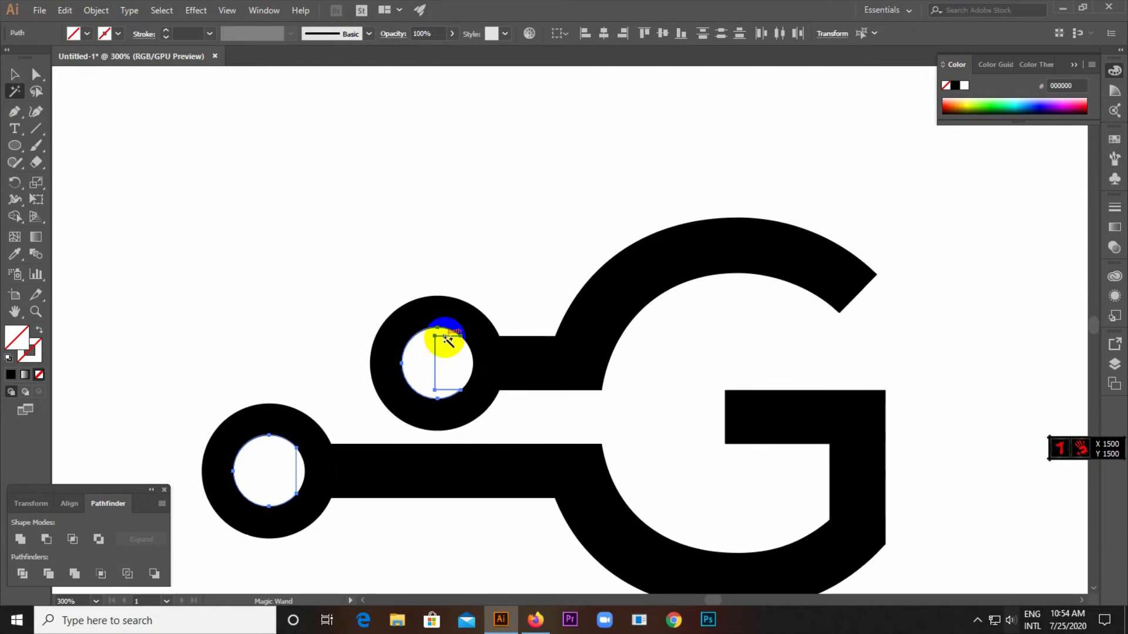
{"action": "key", "text": "Delete"}
{"action": "left_click", "coordinate": [20, 78]}
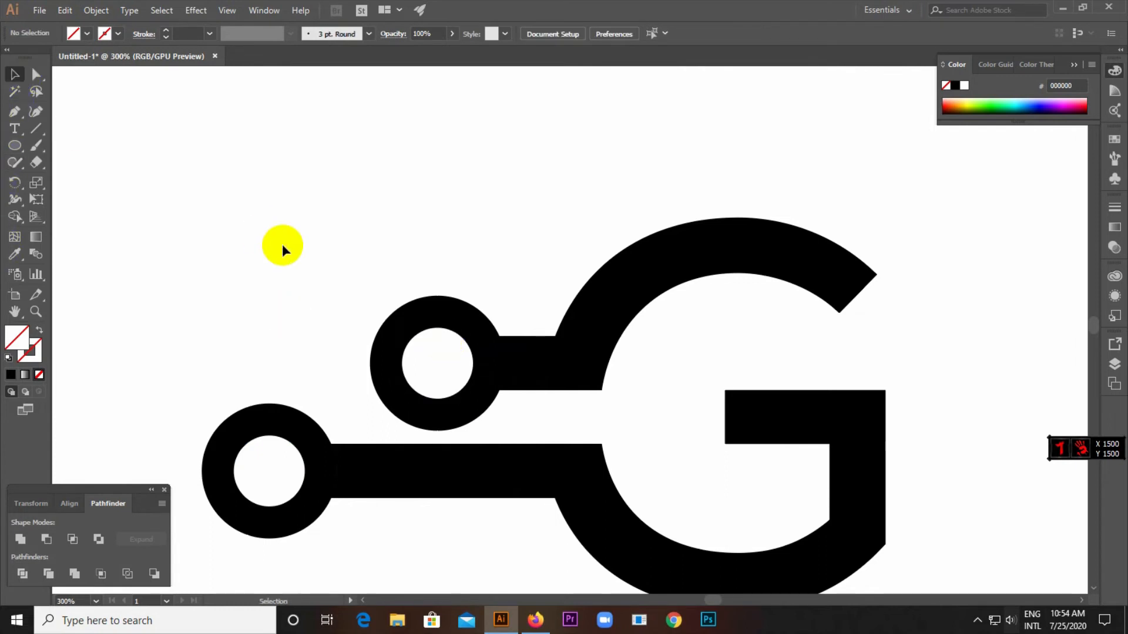
Step: Merge all the G, bar and ring pieces with the Pathfinder Unite operation
{"action": "scroll", "coordinate": [524, 244], "scroll_direction": "down", "scroll_amount": 2, "text": "alt"}
{"action": "left_click_drag", "start_coordinate": [252, 239], "coordinate": [850, 454]}
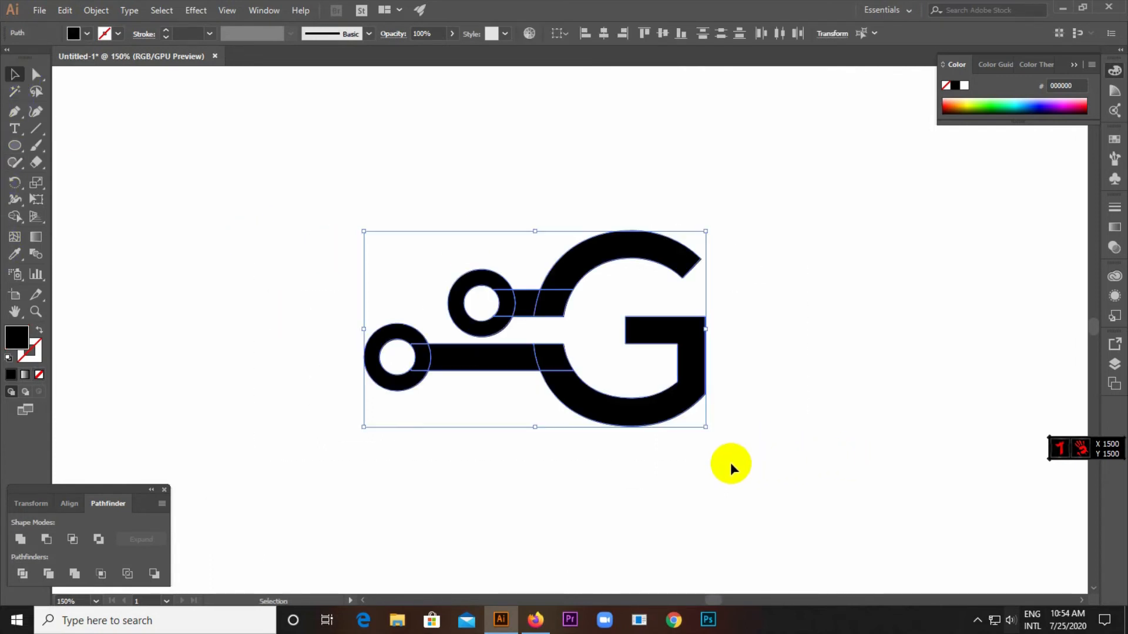
{"action": "left_click", "coordinate": [576, 483]}
{"action": "left_click", "coordinate": [449, 292]}
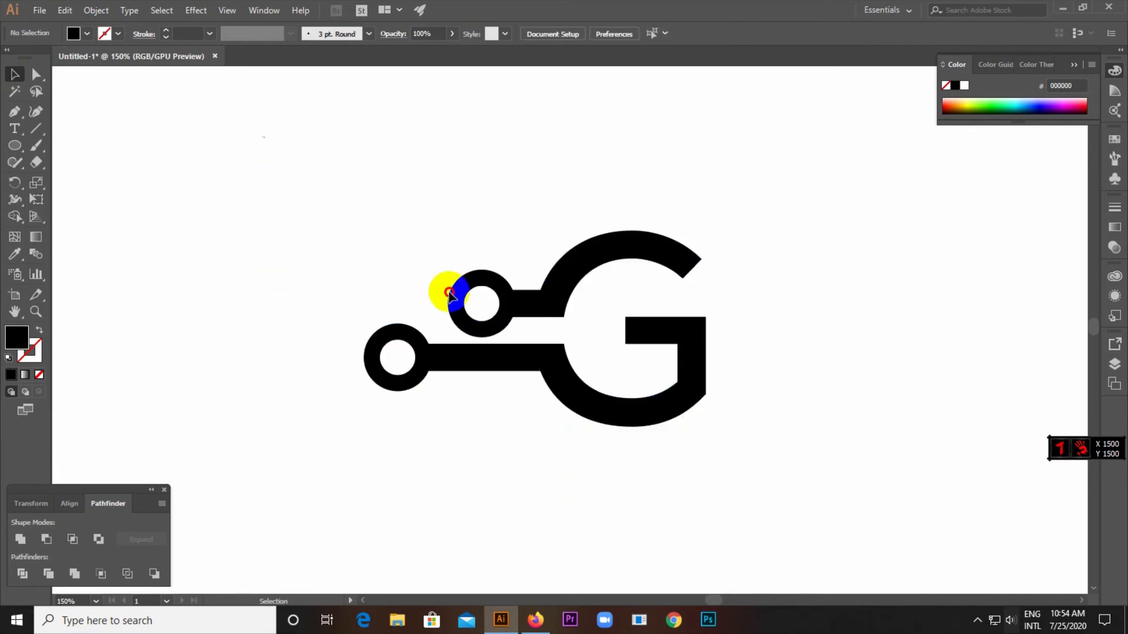
{"action": "left_click", "coordinate": [20, 540]}
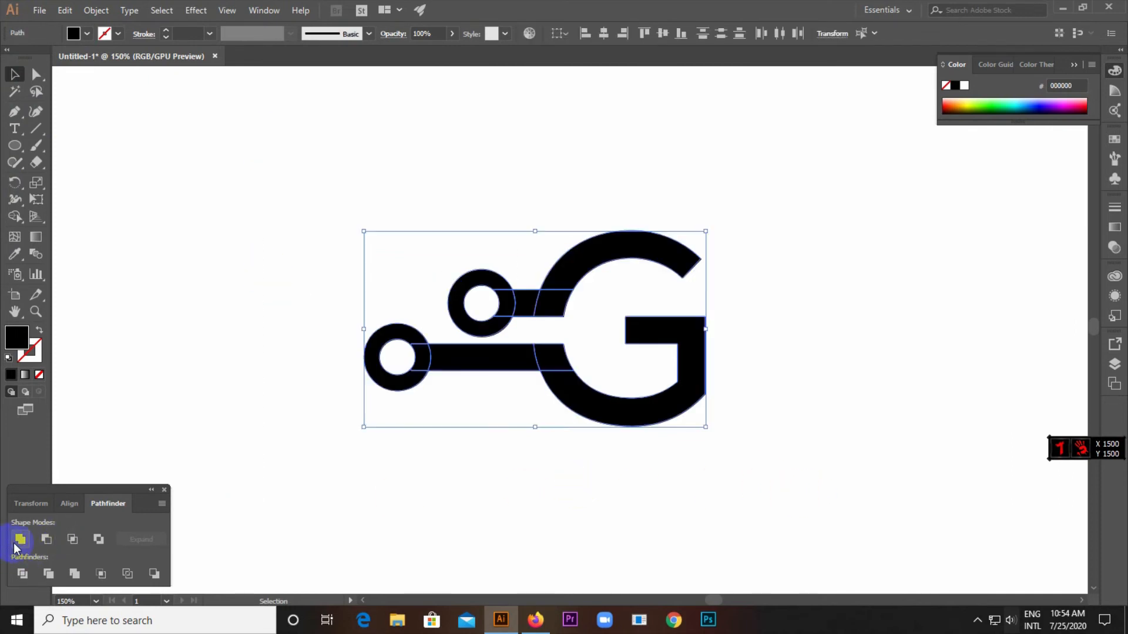
Step: Ungroup the united logo into separate upper and lower shapes and clear the selection
{"action": "left_click", "coordinate": [542, 357]}
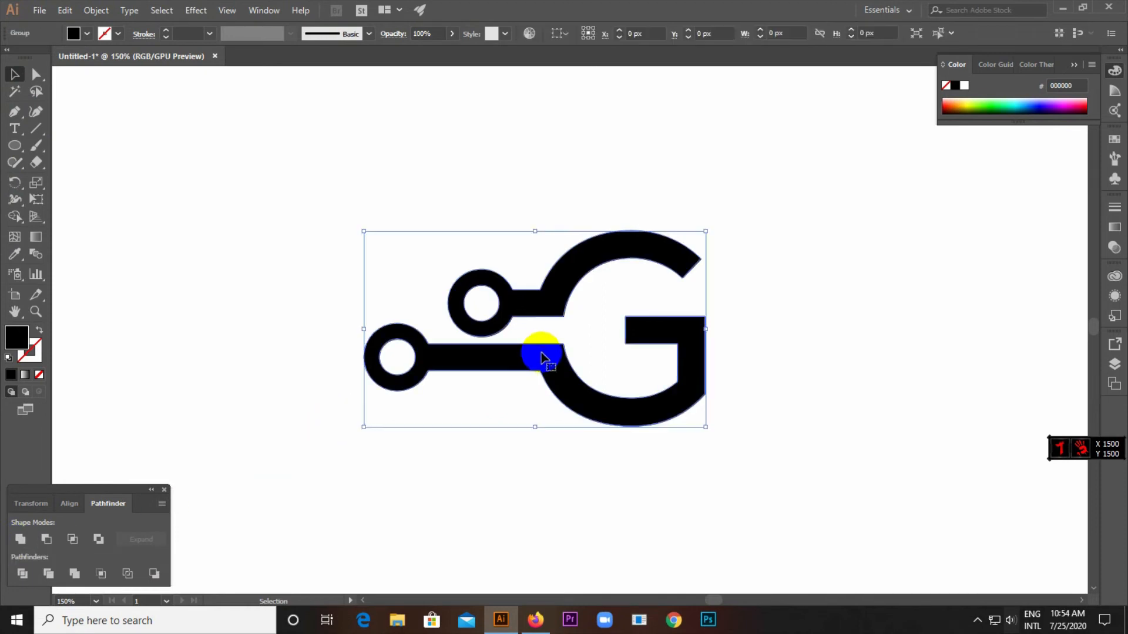
{"action": "right_click", "coordinate": [541, 356]}
{"action": "left_click", "coordinate": [585, 453]}
{"action": "left_click", "coordinate": [534, 377]}
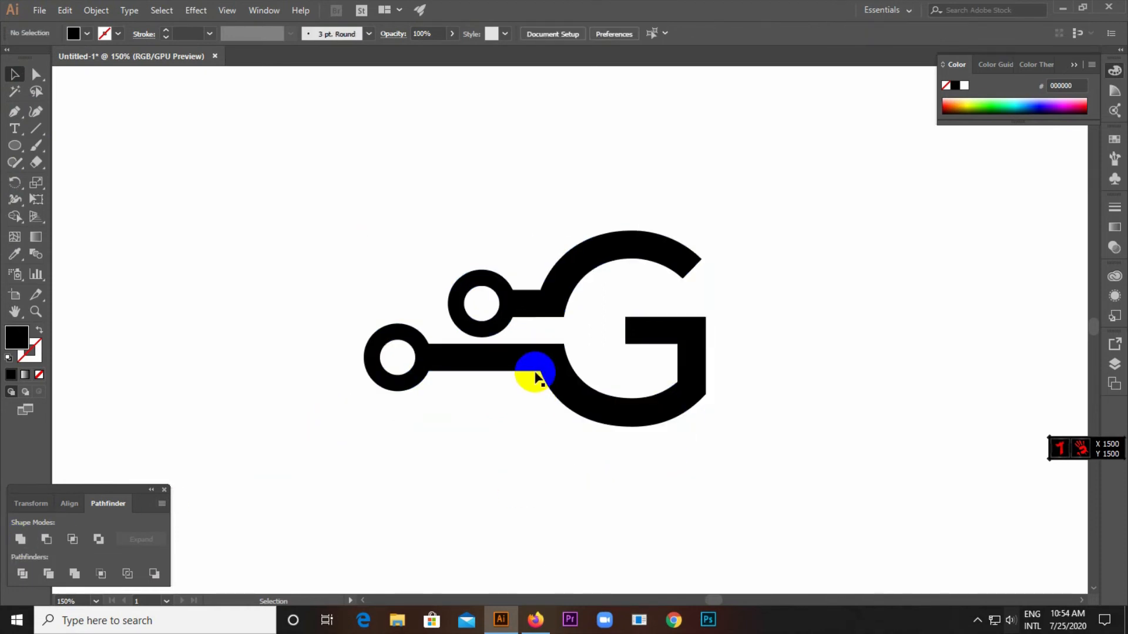
Step: Fill the lower half of the logo, including its bar and ring, with dark navy #0A2C51
{"action": "left_click", "coordinate": [20, 340]}
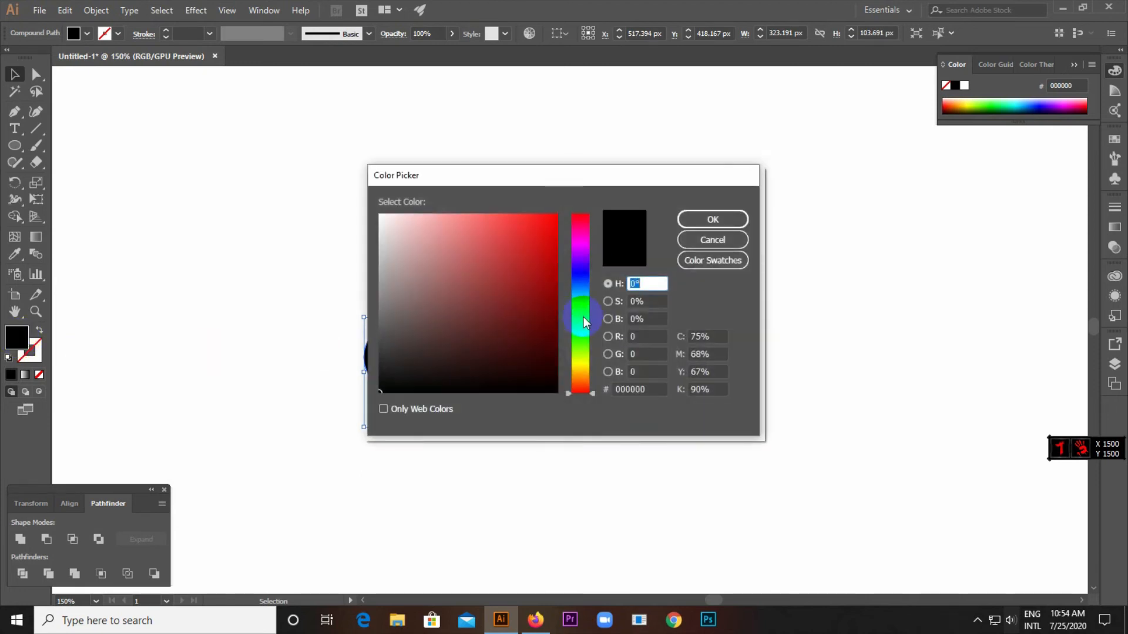
{"action": "left_click", "coordinate": [583, 299]}
{"action": "left_click_drag", "start_coordinate": [583, 297], "coordinate": [586, 290]}
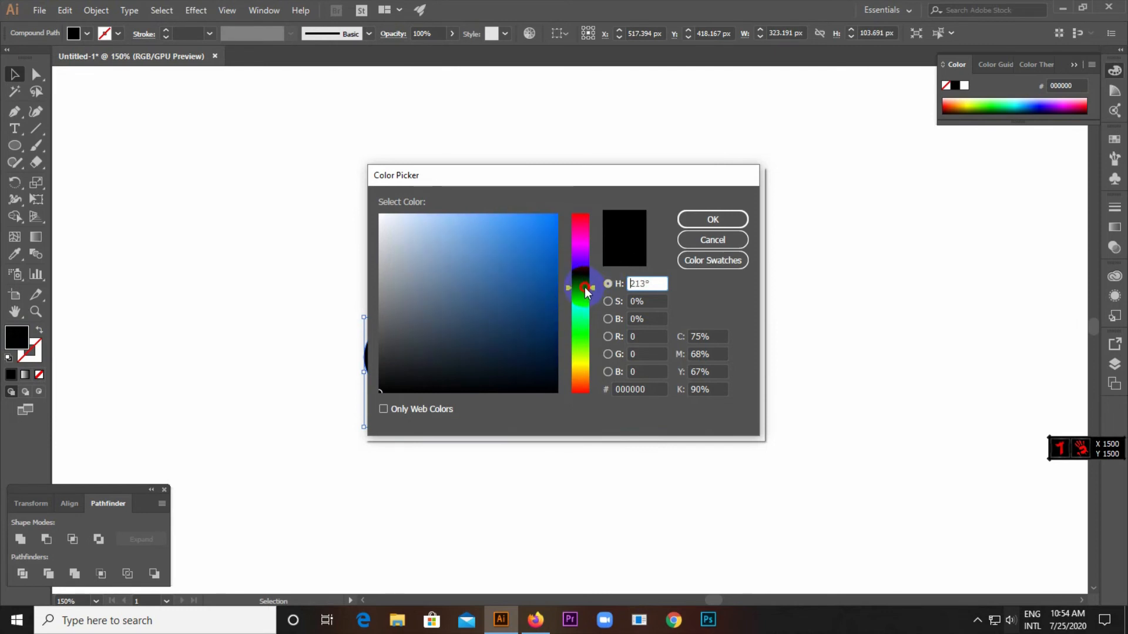
{"action": "left_click", "coordinate": [536, 336]}
{"action": "left_click", "coordinate": [689, 221]}
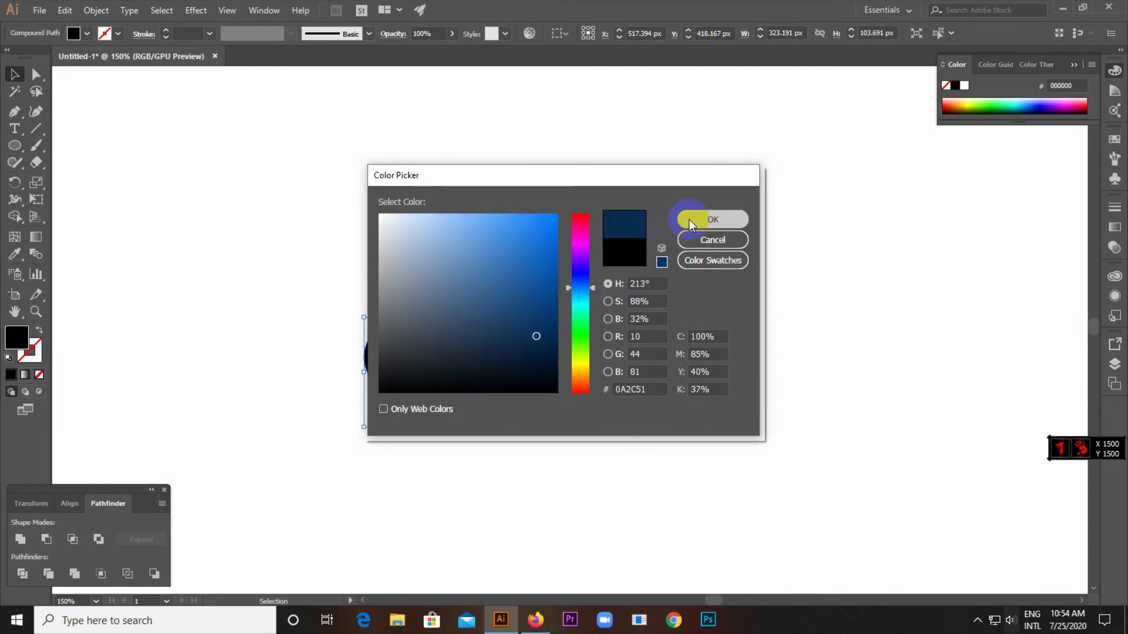
Step: Fill the upper half of the logo, including its bar and ring, with bright blue #0CA2F4
{"action": "left_click", "coordinate": [675, 250]}
{"action": "left_click", "coordinate": [27, 333]}
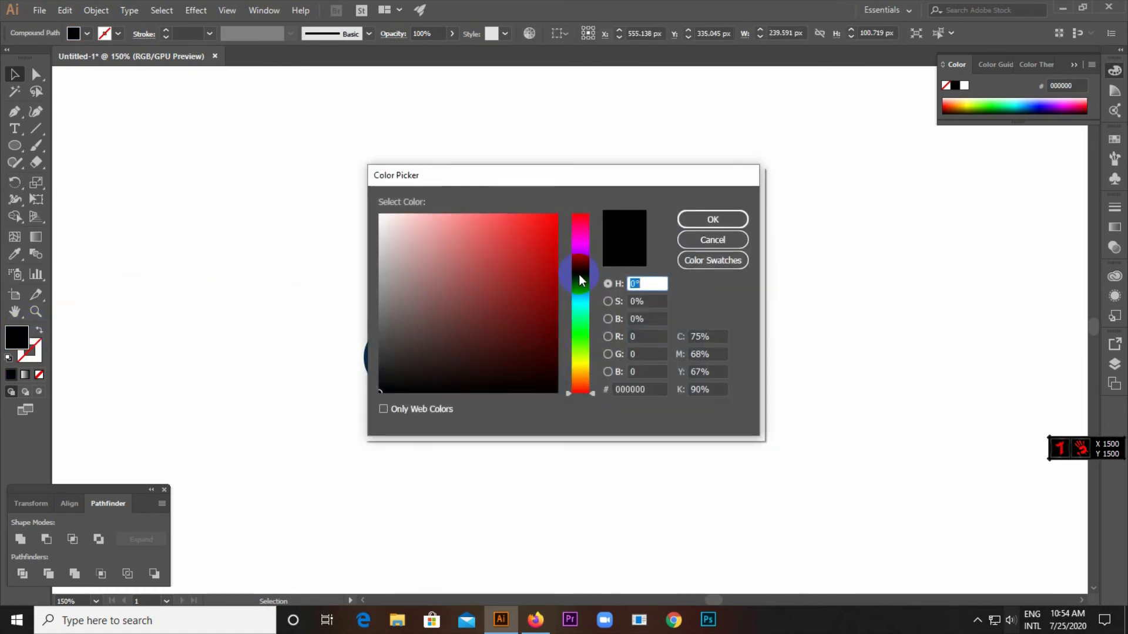
{"action": "mouse_move", "coordinate": [579, 273]}
{"action": "left_mouse_down"}
{"action": "mouse_move", "coordinate": [582, 261]}
{"action": "mouse_move", "coordinate": [581, 292]}
{"action": "left_mouse_up"}
{"action": "left_click", "coordinate": [535, 238]}
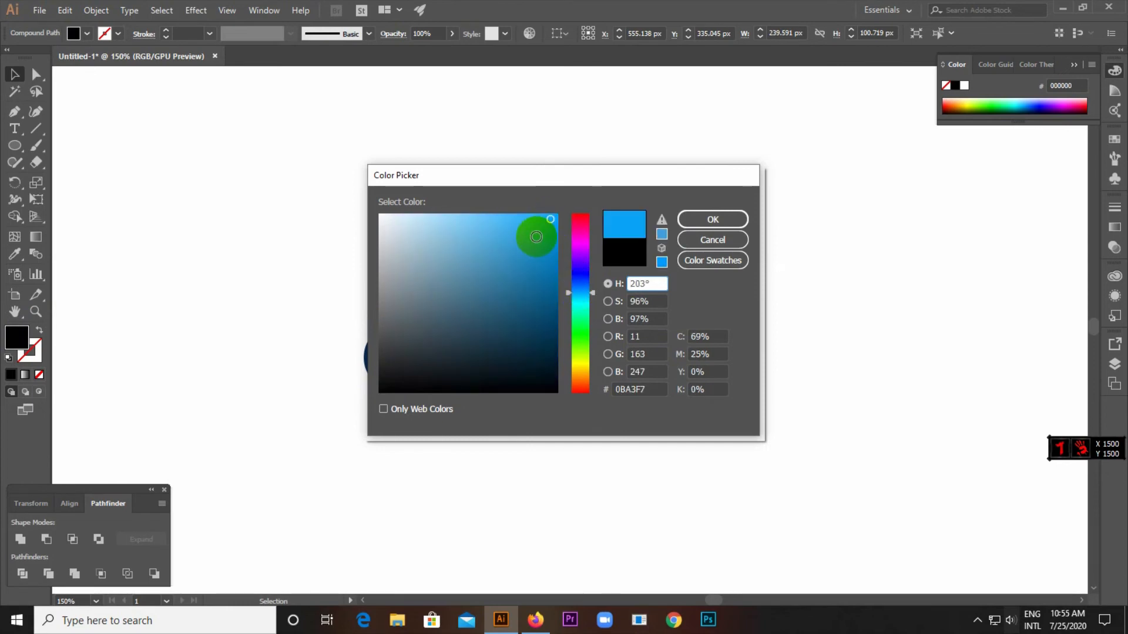
{"action": "left_click_drag", "start_coordinate": [535, 239], "coordinate": [550, 221]}
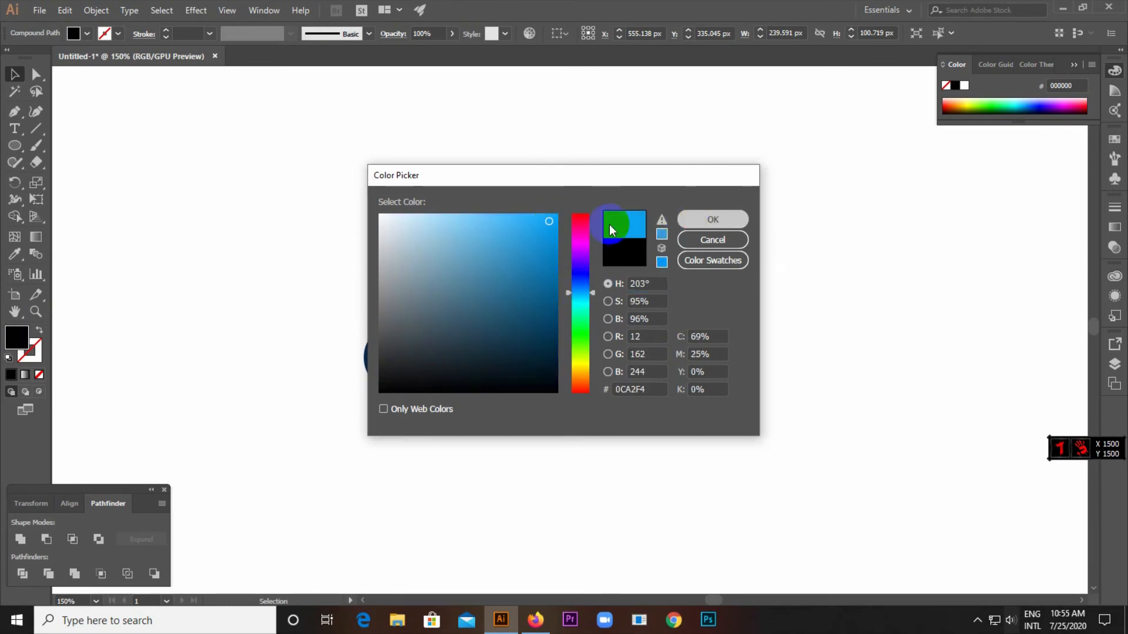
{"action": "left_click", "coordinate": [712, 219]}
Step: Move the whole two-colour logo to the centre of the artboard and deselect it
{"action": "scroll", "coordinate": [480, 267], "scroll_direction": "down", "scroll_amount": 2}
{"action": "left_click_drag", "start_coordinate": [386, 226], "coordinate": [713, 390]}
{"action": "scroll", "coordinate": [382, 311], "scroll_direction": "down", "scroll_amount": 2}
{"action": "left_click_drag", "start_coordinate": [391, 316], "coordinate": [473, 376]}
{"action": "left_click", "coordinate": [468, 408]}
{"action": "scroll", "coordinate": [434, 353], "scroll_direction": "up", "scroll_amount": 2}
{"action": "left_click", "coordinate": [416, 411]}
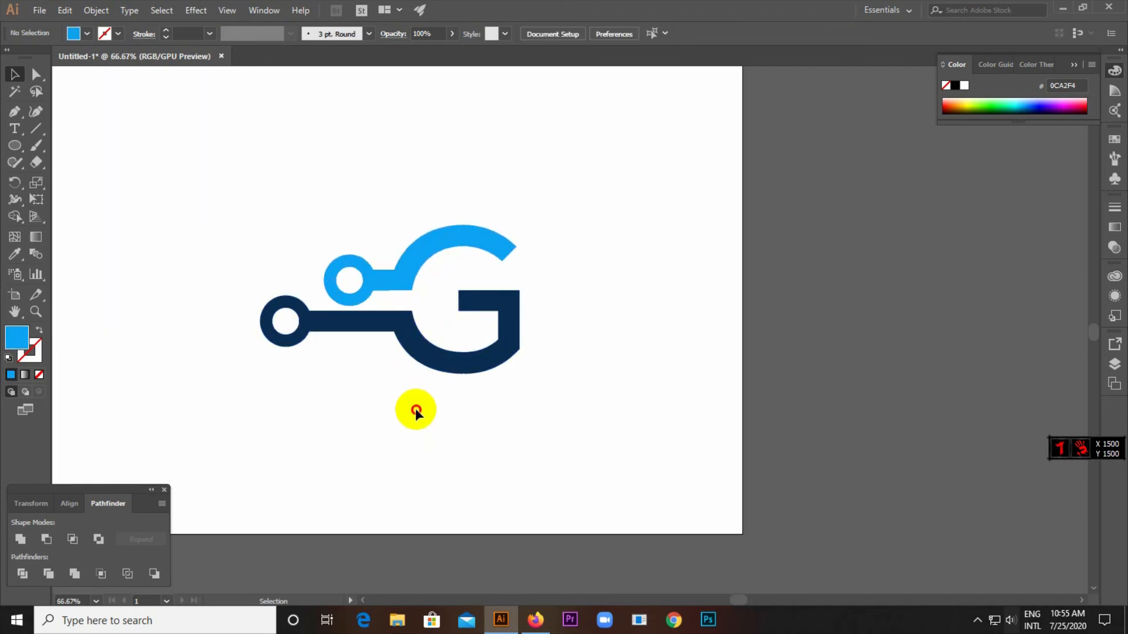
Step: Shift the whole logo slightly left and up from the artboard's centre and deselect it
{"action": "scroll", "coordinate": [566, 373], "scroll_direction": "down", "scroll_amount": 1}
{"action": "left_click_drag", "start_coordinate": [350, 284], "coordinate": [597, 418]}
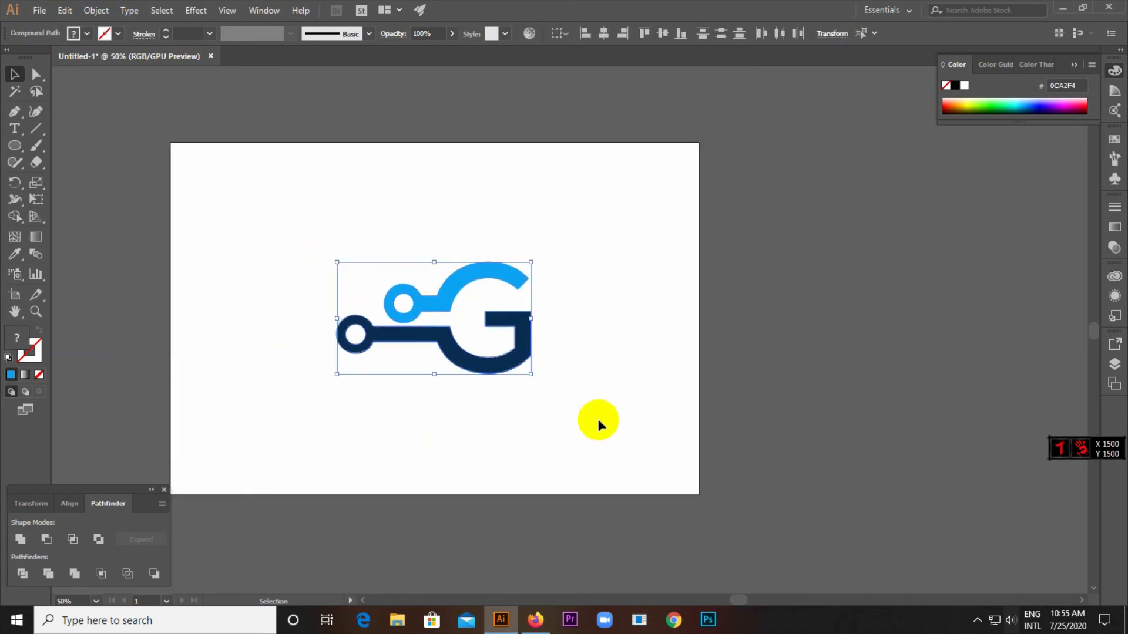
{"action": "left_click_drag", "start_coordinate": [495, 360], "coordinate": [466, 353]}
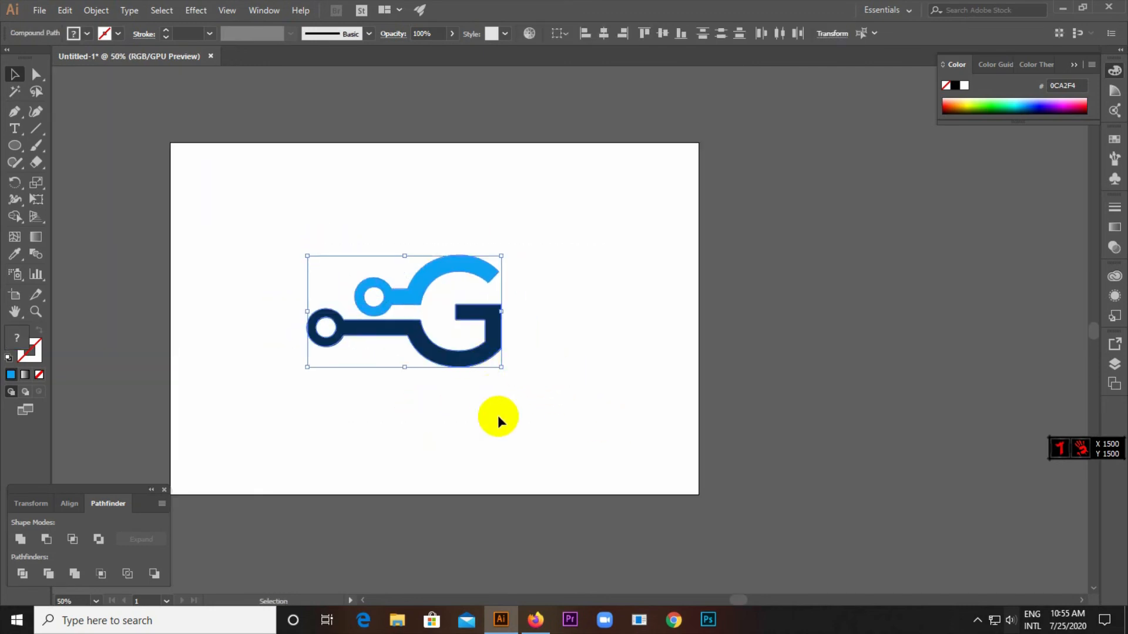
{"action": "left_click", "coordinate": [498, 414]}
{"action": "scroll", "coordinate": [428, 284], "scroll_direction": "up", "scroll_amount": 2}
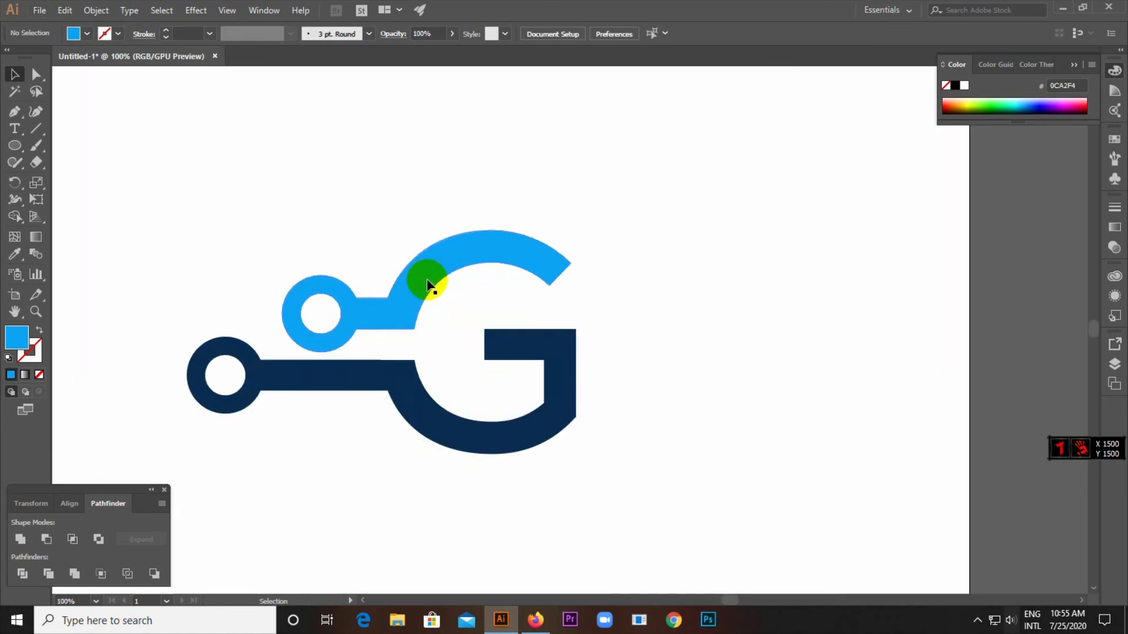
{"action": "scroll", "coordinate": [427, 284], "scroll_direction": "down", "scroll_amount": 2}
{"action": "scroll", "coordinate": [428, 283], "scroll_direction": "down", "scroll_amount": 1}
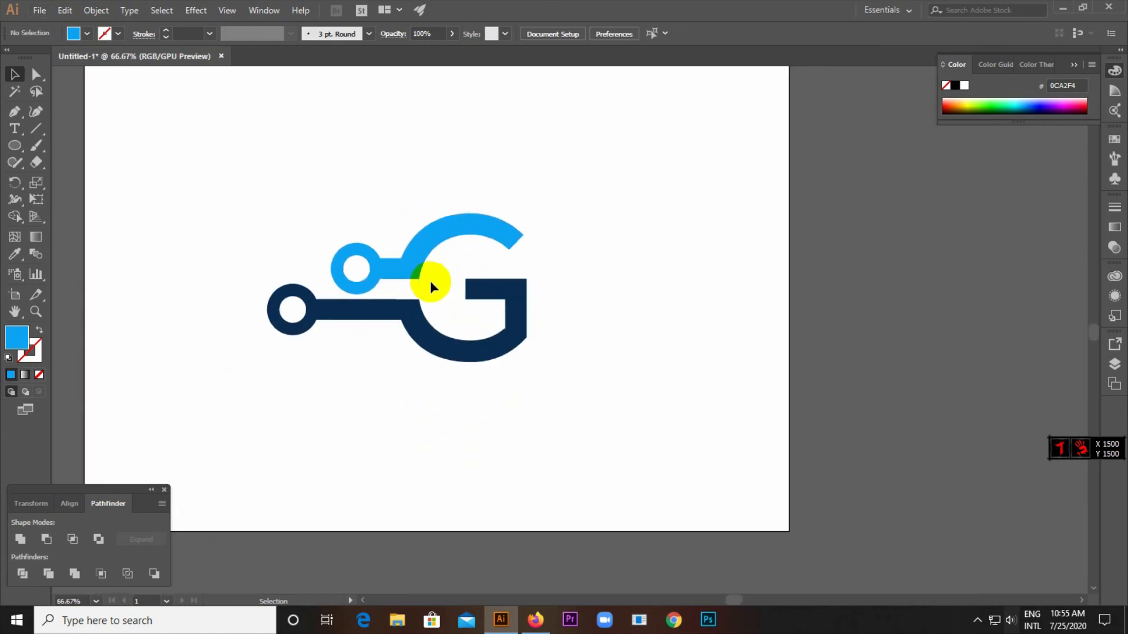
{"action": "left_click_drag", "start_coordinate": [242, 138], "coordinate": [535, 365]}
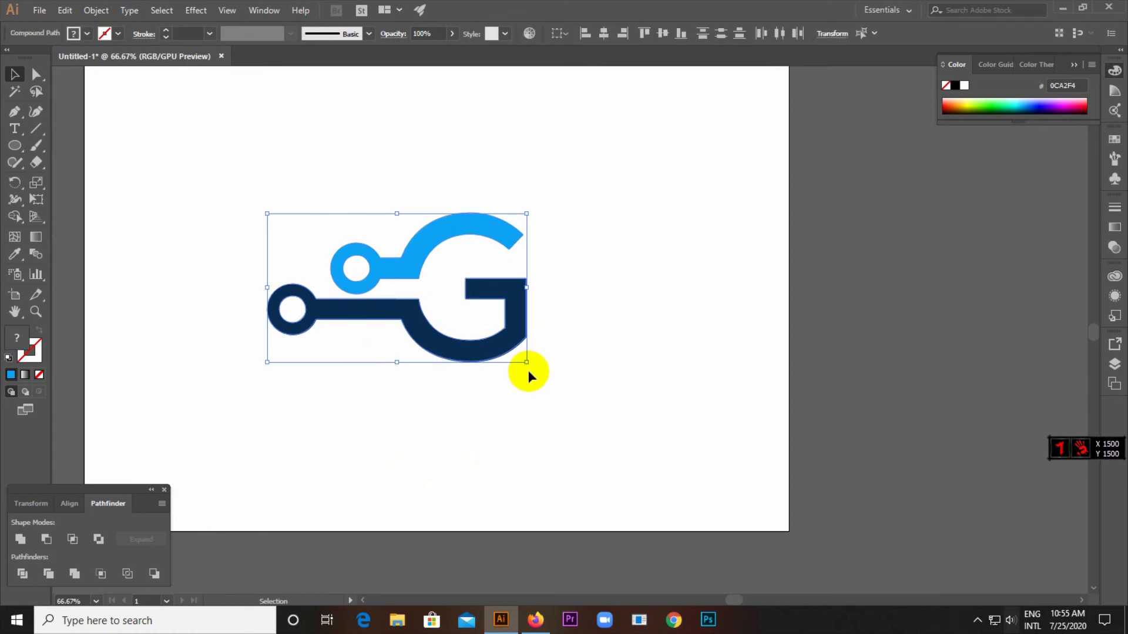
{"action": "left_click", "coordinate": [570, 392]}
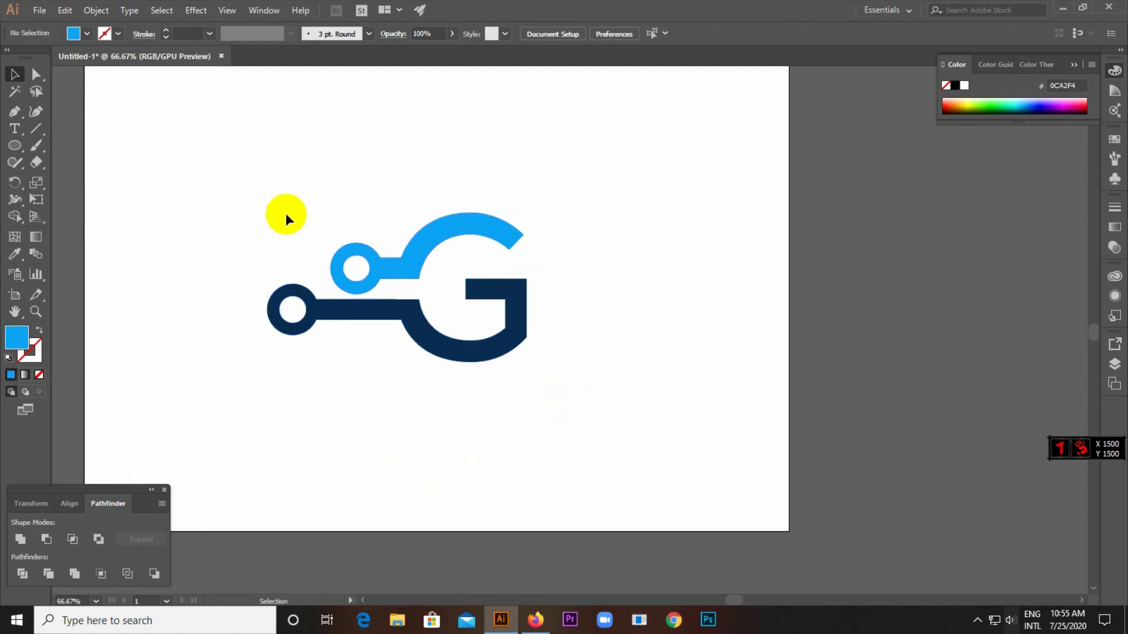
{"action": "left_click_drag", "start_coordinate": [230, 168], "coordinate": [570, 491]}
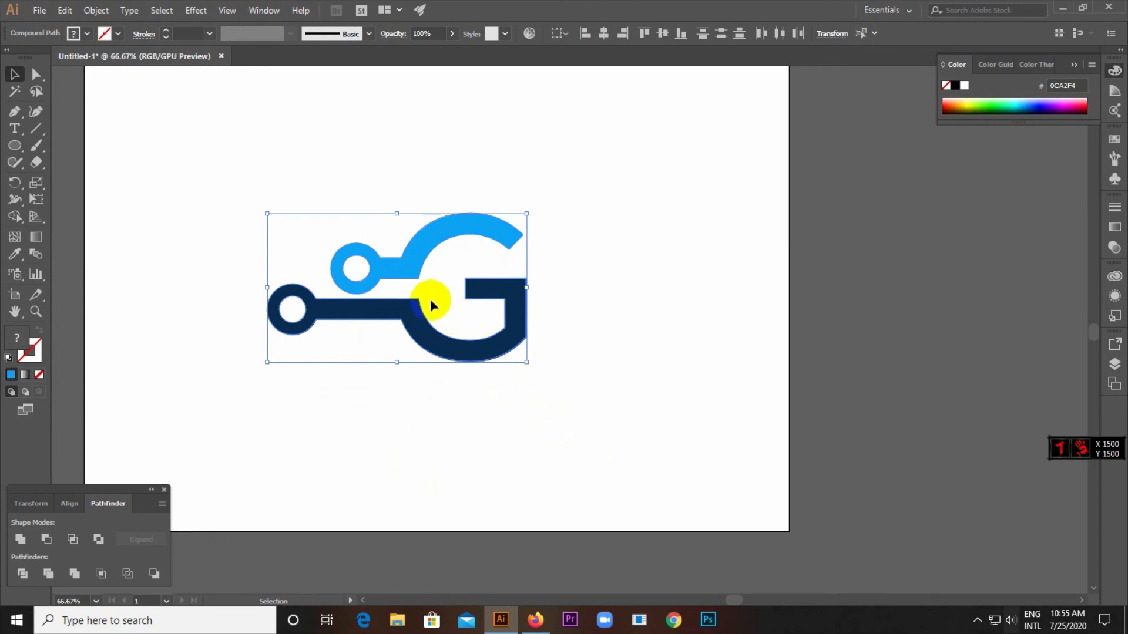
{"action": "left_click", "coordinate": [323, 209]}
{"action": "left_click_drag", "start_coordinate": [221, 181], "coordinate": [605, 426]}
{"action": "left_click", "coordinate": [593, 365]}
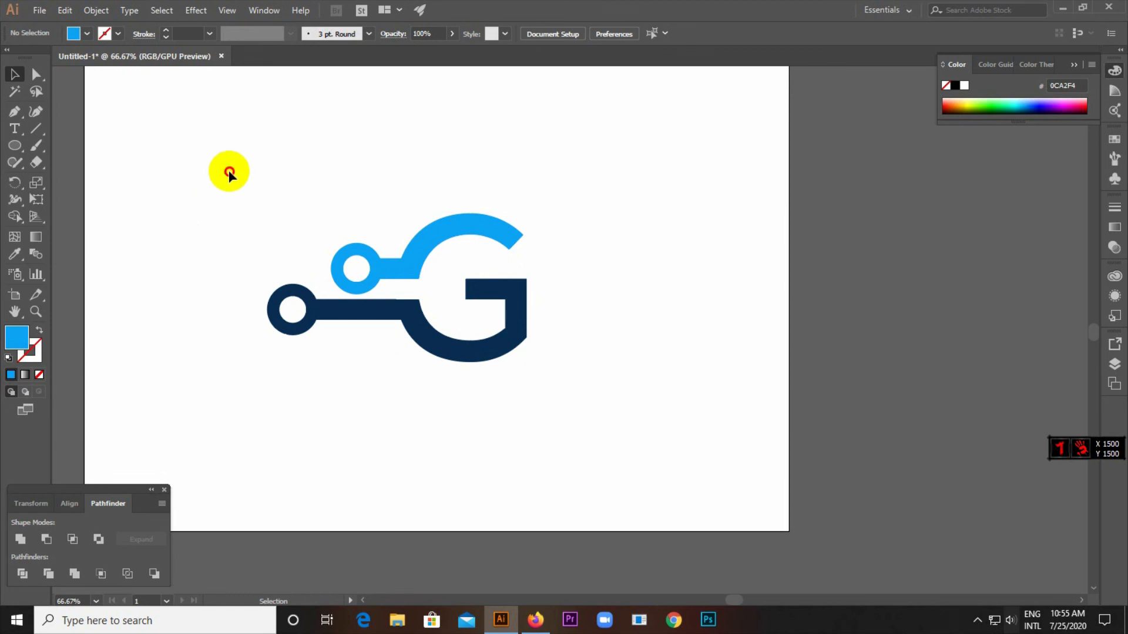
{"action": "left_click_drag", "start_coordinate": [229, 171], "coordinate": [608, 460]}
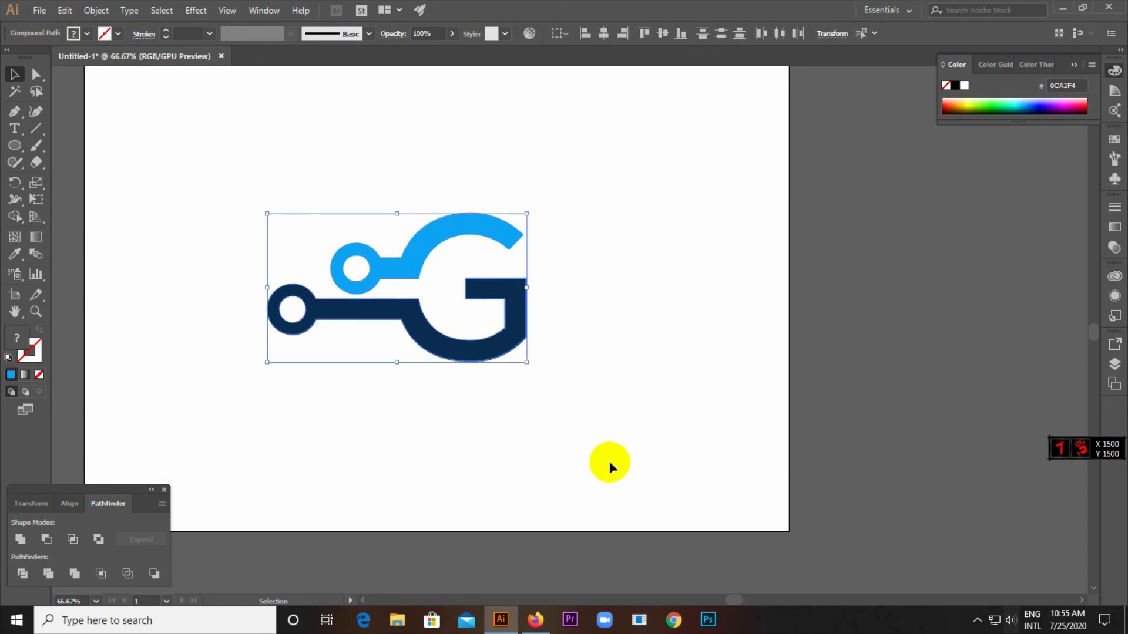
{"action": "left_click", "coordinate": [569, 396]}
{"action": "left_click_drag", "start_coordinate": [245, 173], "coordinate": [568, 442]}
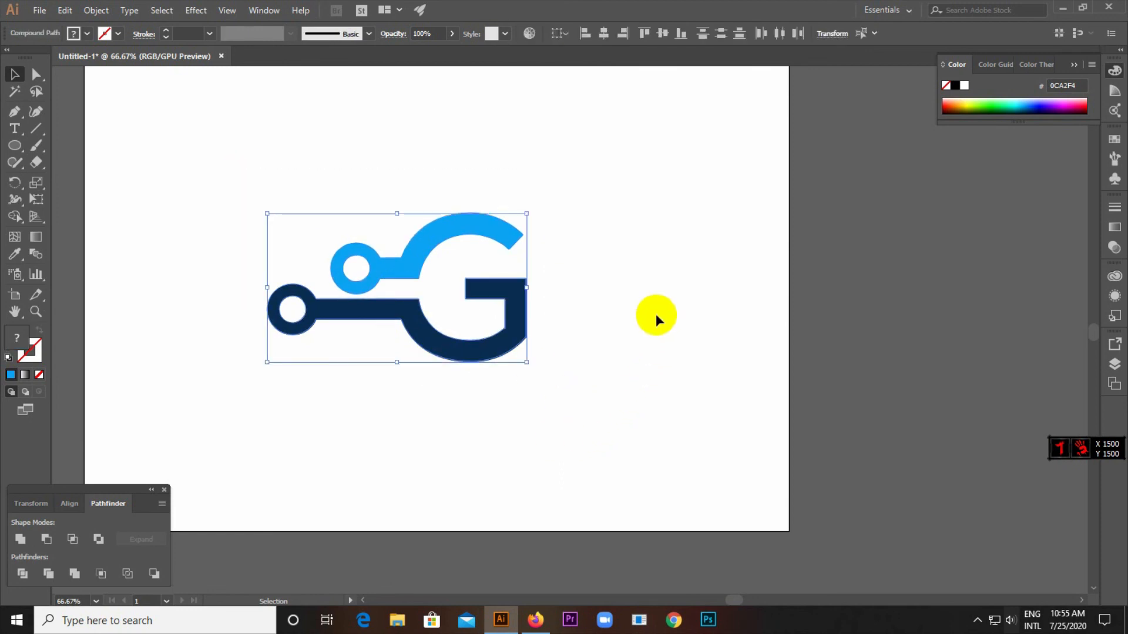
{"action": "left_click", "coordinate": [652, 319]}
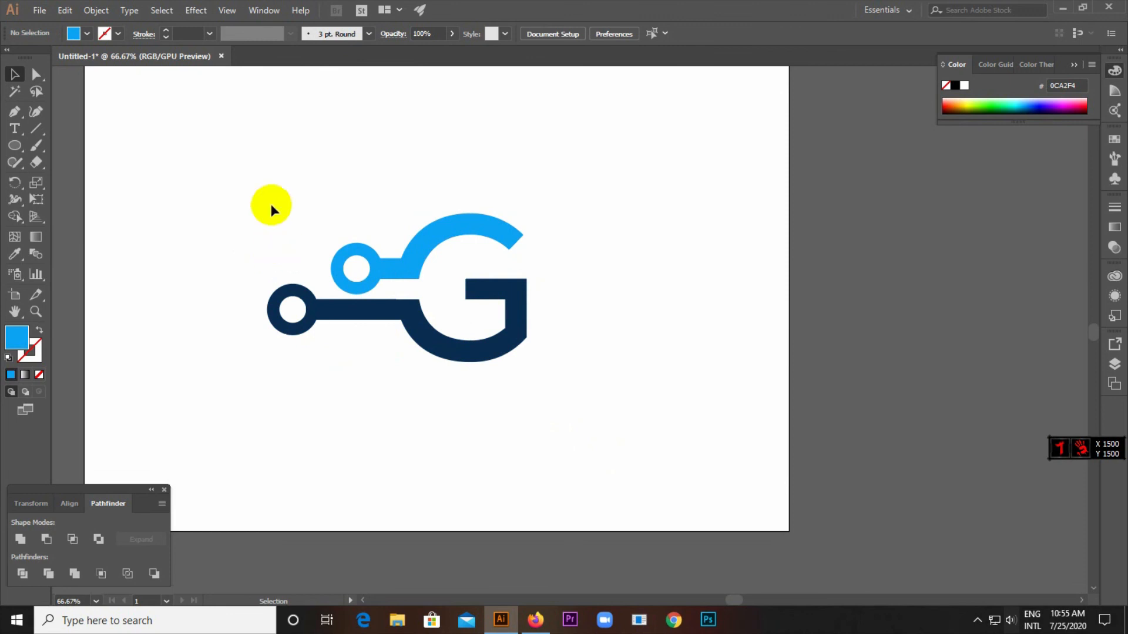
{"action": "left_click_drag", "start_coordinate": [270, 204], "coordinate": [584, 418]}
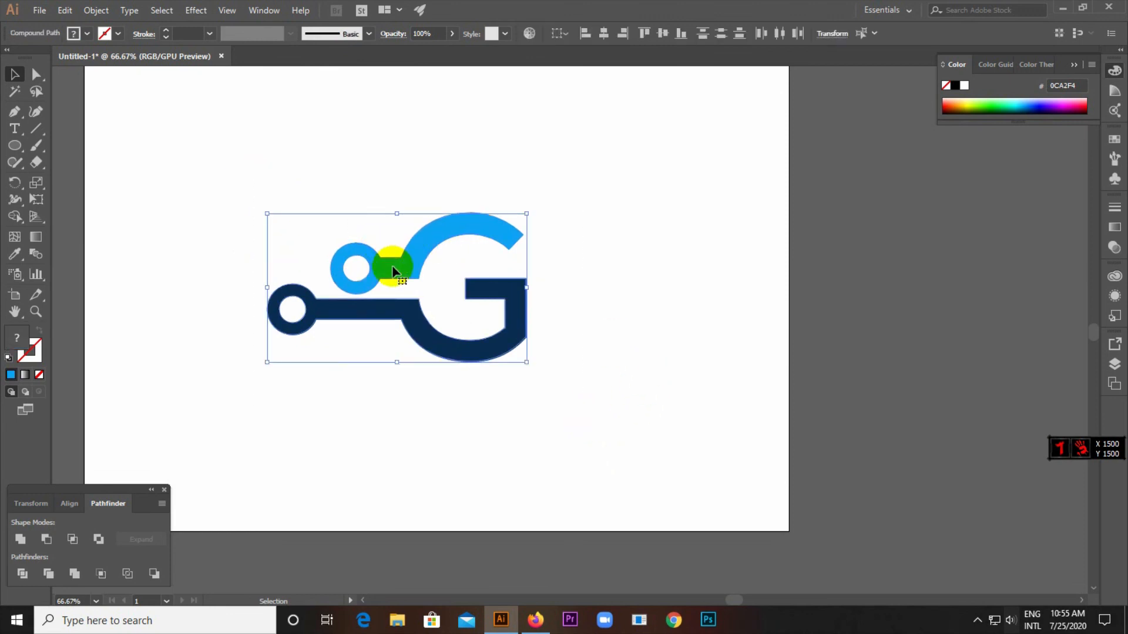
{"action": "left_click", "coordinate": [391, 417]}
{"action": "left_click_drag", "start_coordinate": [231, 153], "coordinate": [583, 447]}
{"action": "left_click", "coordinate": [572, 439]}
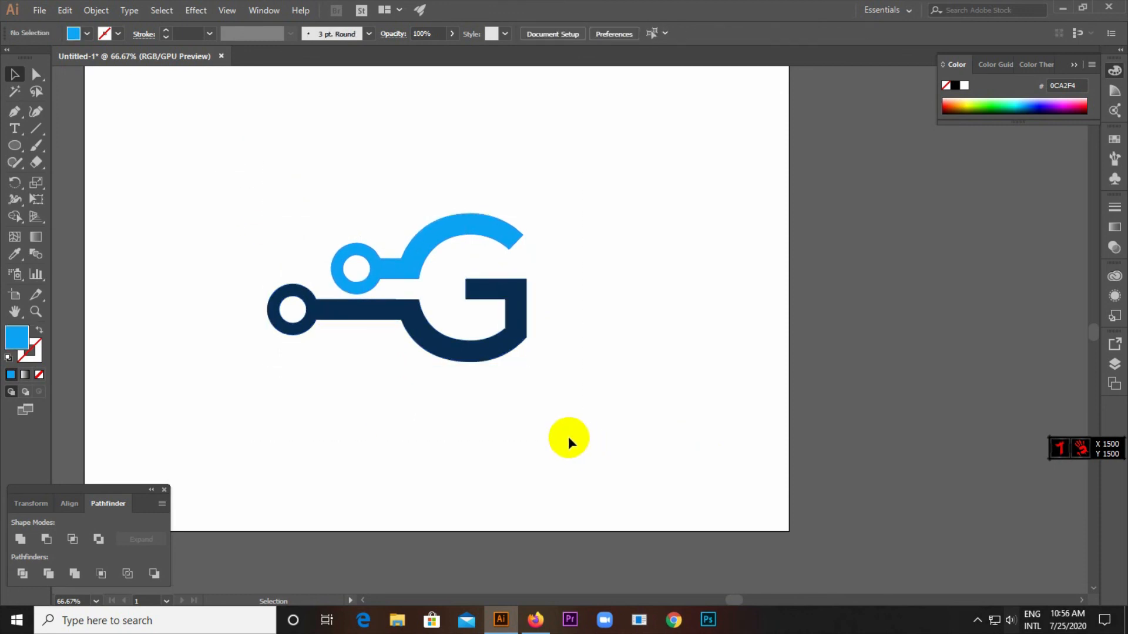
{"action": "left_click_drag", "start_coordinate": [422, 372], "coordinate": [611, 486]}
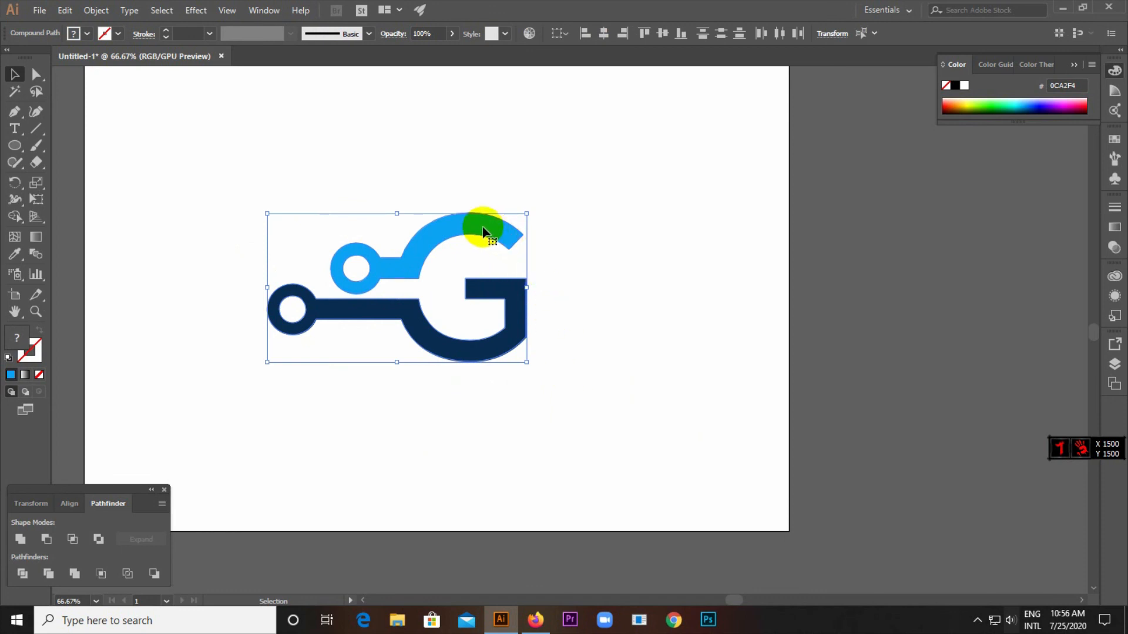
{"action": "left_click", "coordinate": [367, 138]}
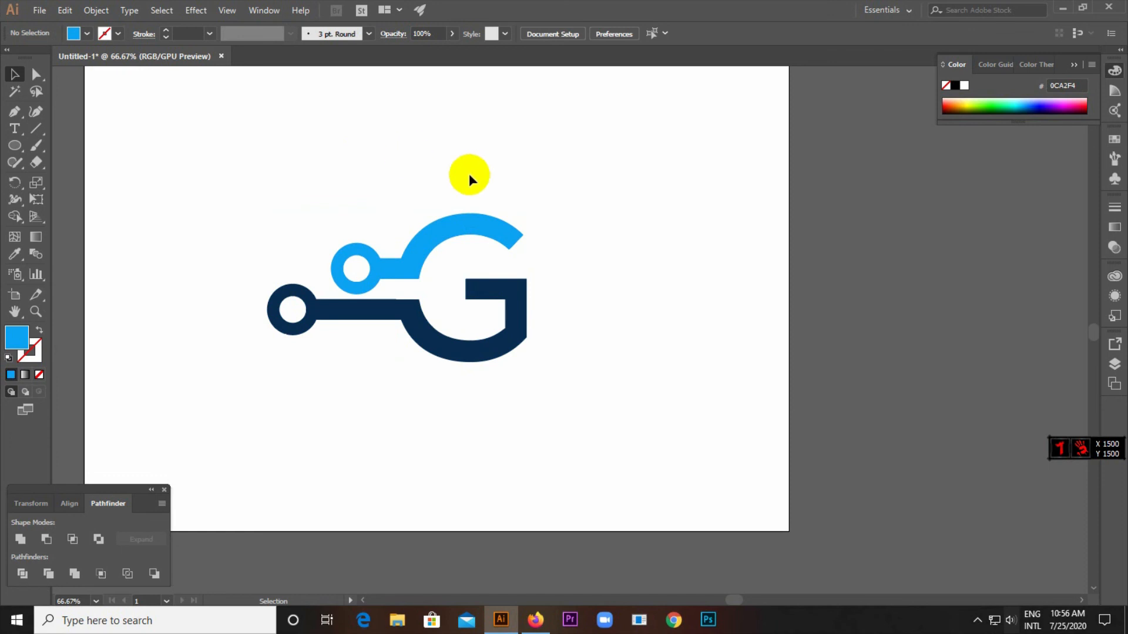
{"action": "scroll", "coordinate": [362, 237], "scroll_direction": "up", "scroll_amount": 2}
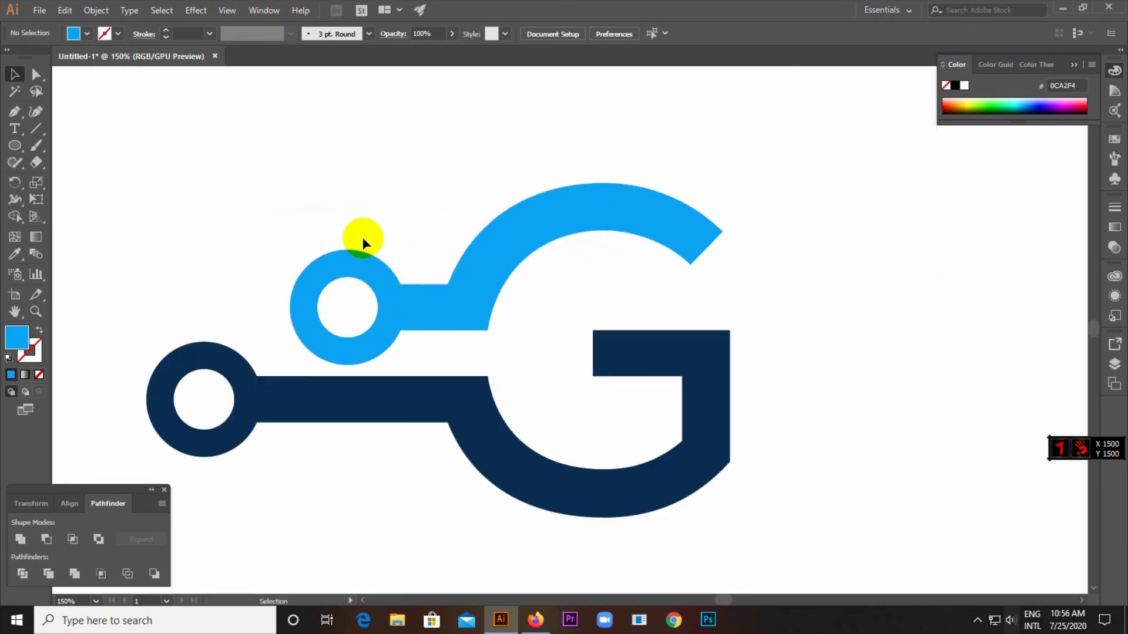
{"action": "scroll", "coordinate": [512, 215], "scroll_direction": "down", "scroll_amount": 1}
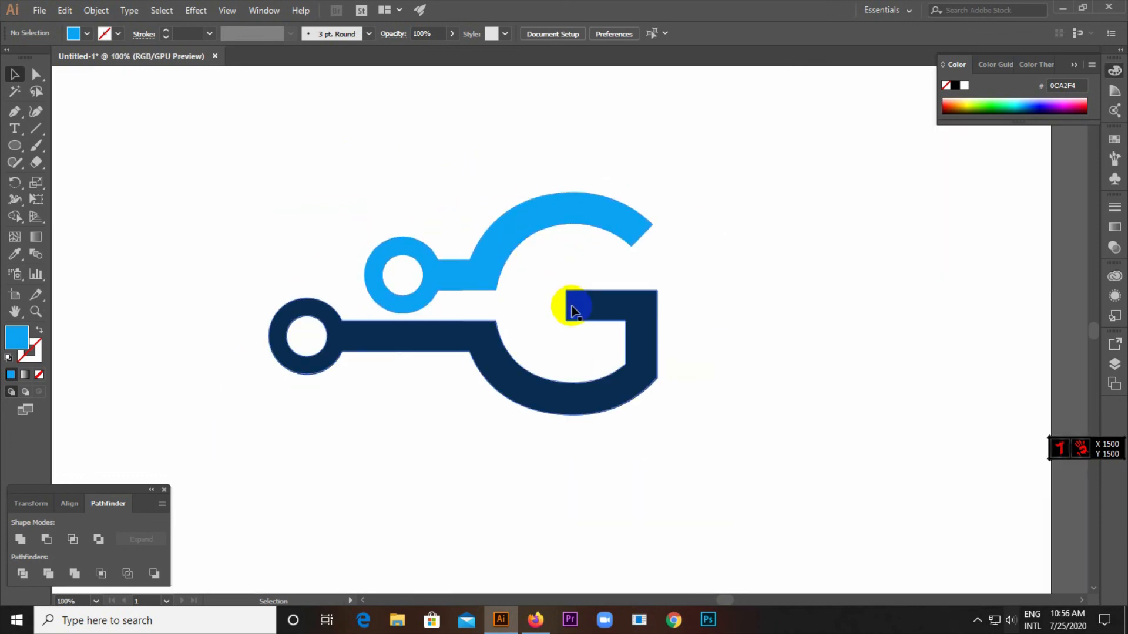